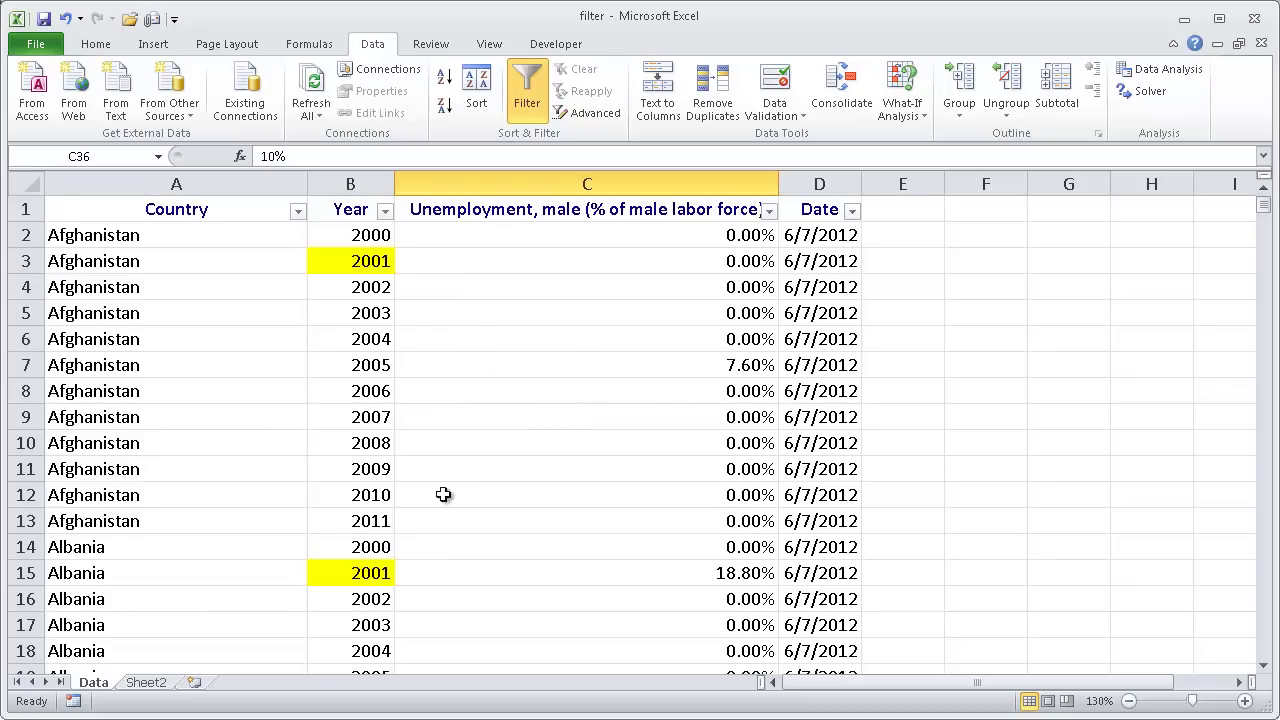
Select the unemployment table and switch AutoFilter off with Home > Sort & Filter > Filter
click(20, 209)
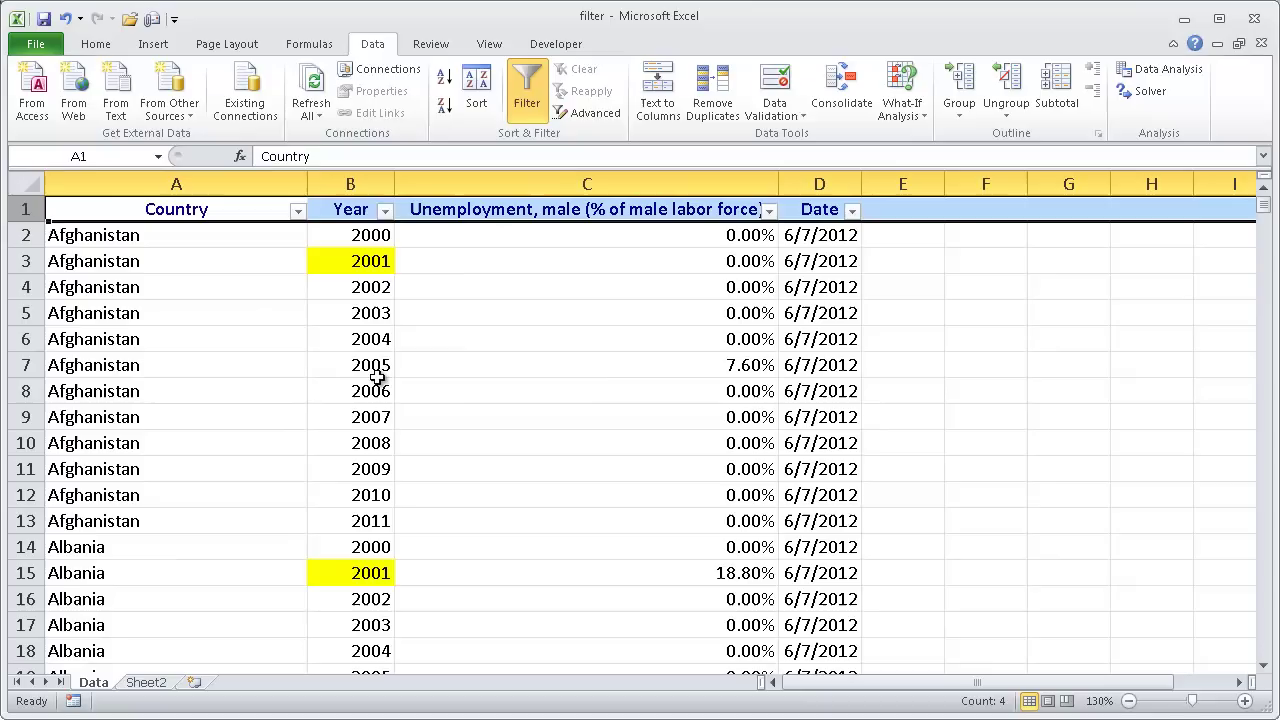
scroll(522, 362, down, 6)
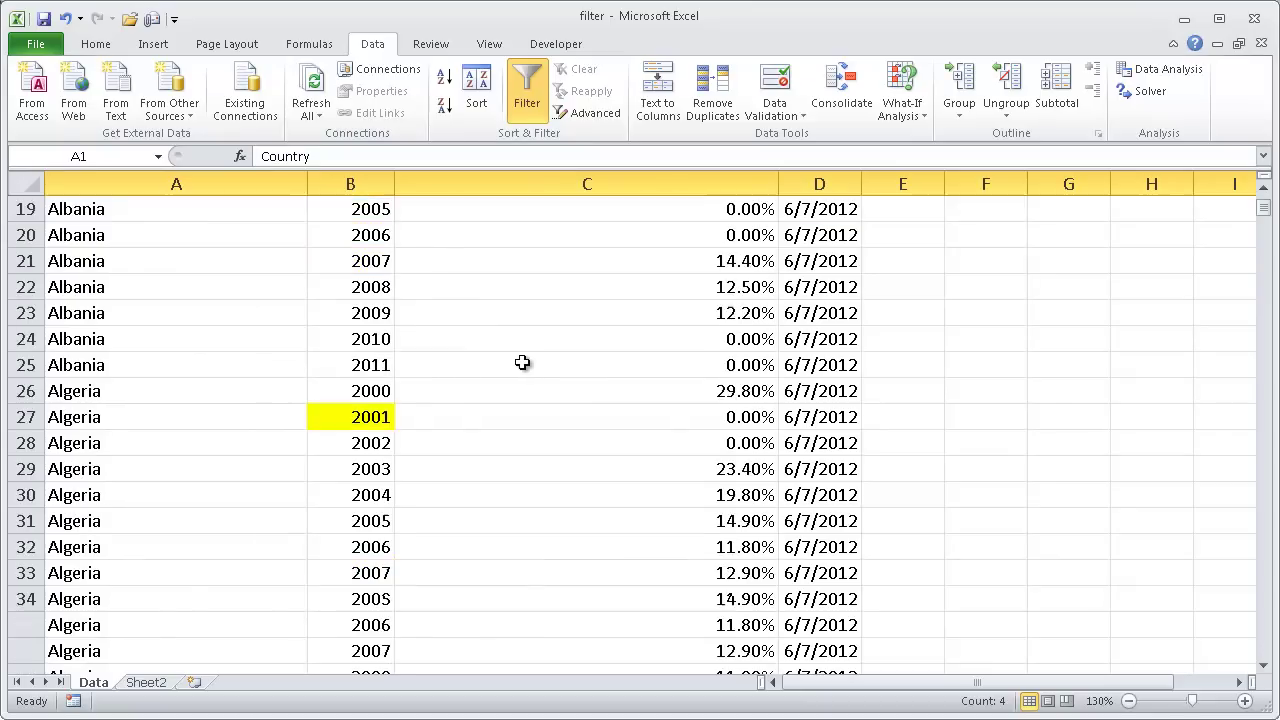
scroll(522, 362, up, 6)
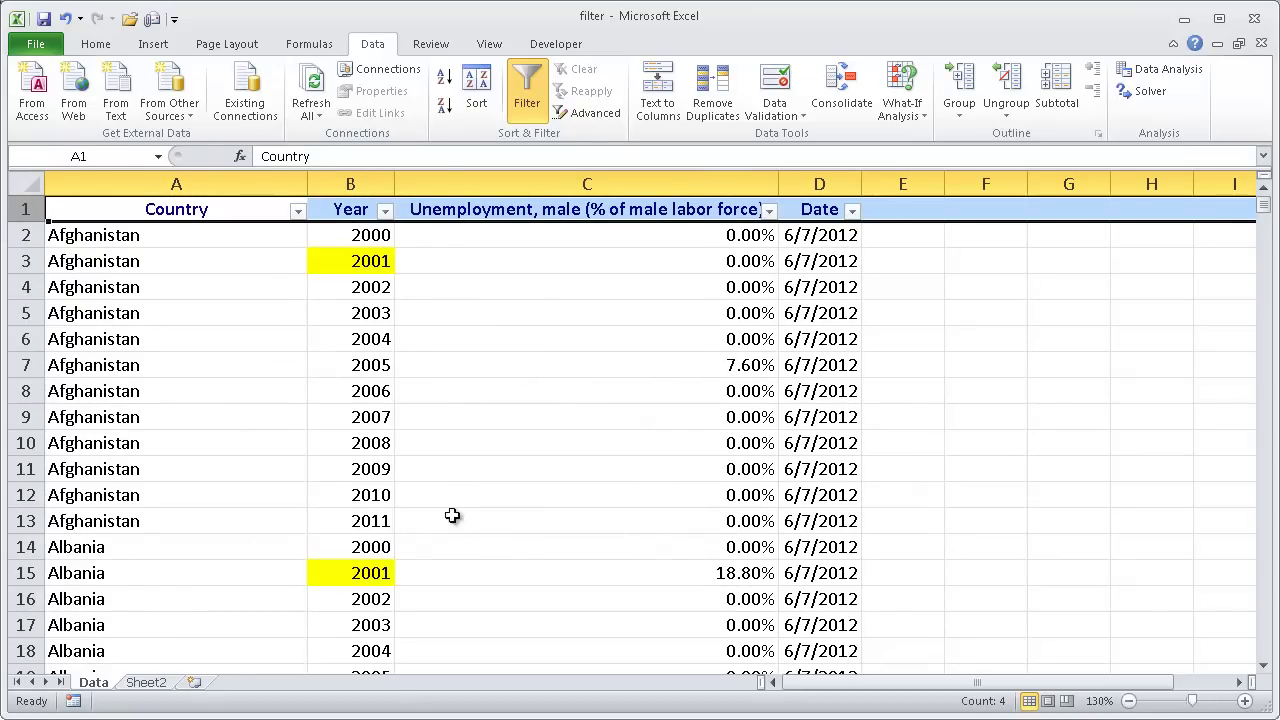
click(500, 521)
click(95, 44)
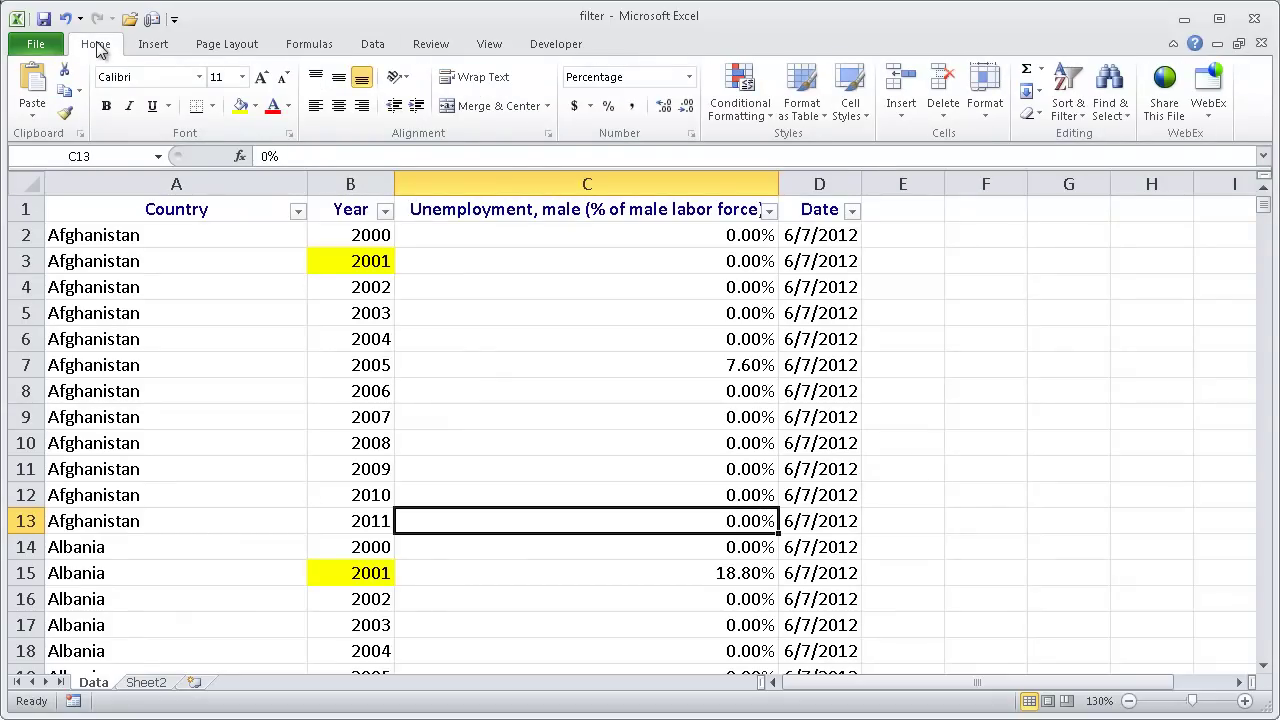
click(1068, 108)
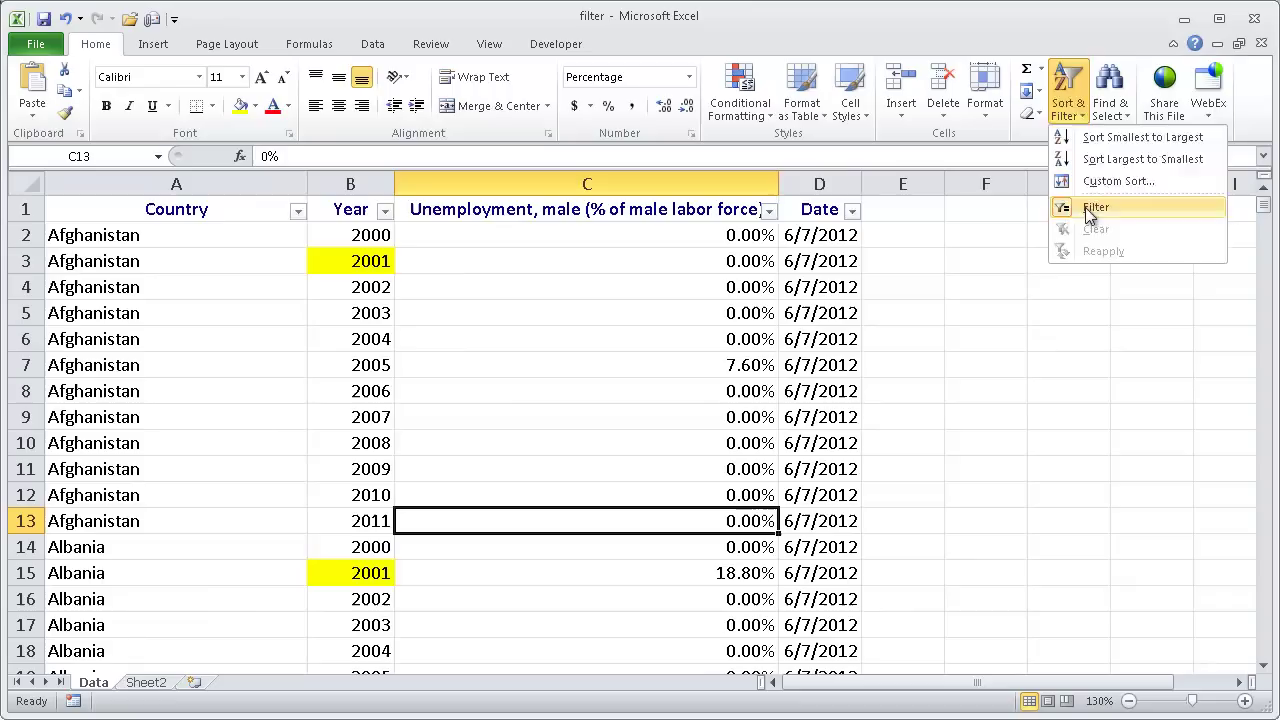
click(1098, 213)
Turn the filter back on, then off again, leaving the headers without dropdown arrows
click(1072, 90)
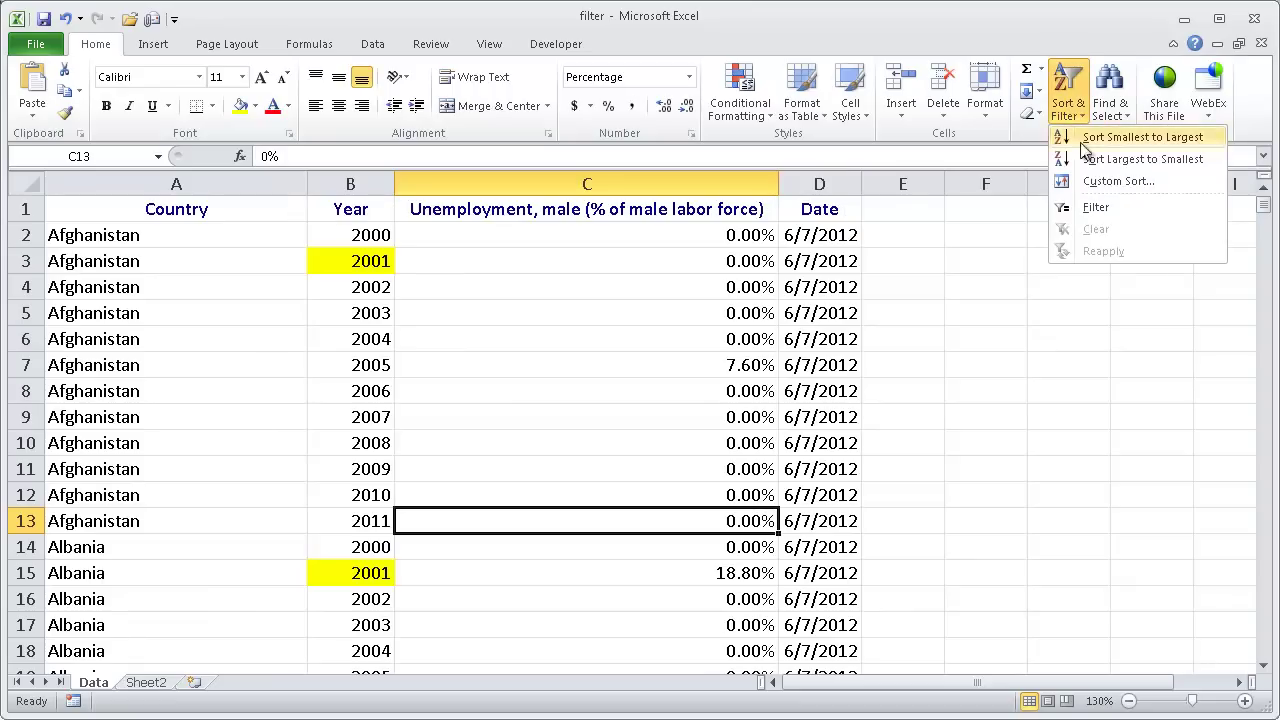
click(1097, 211)
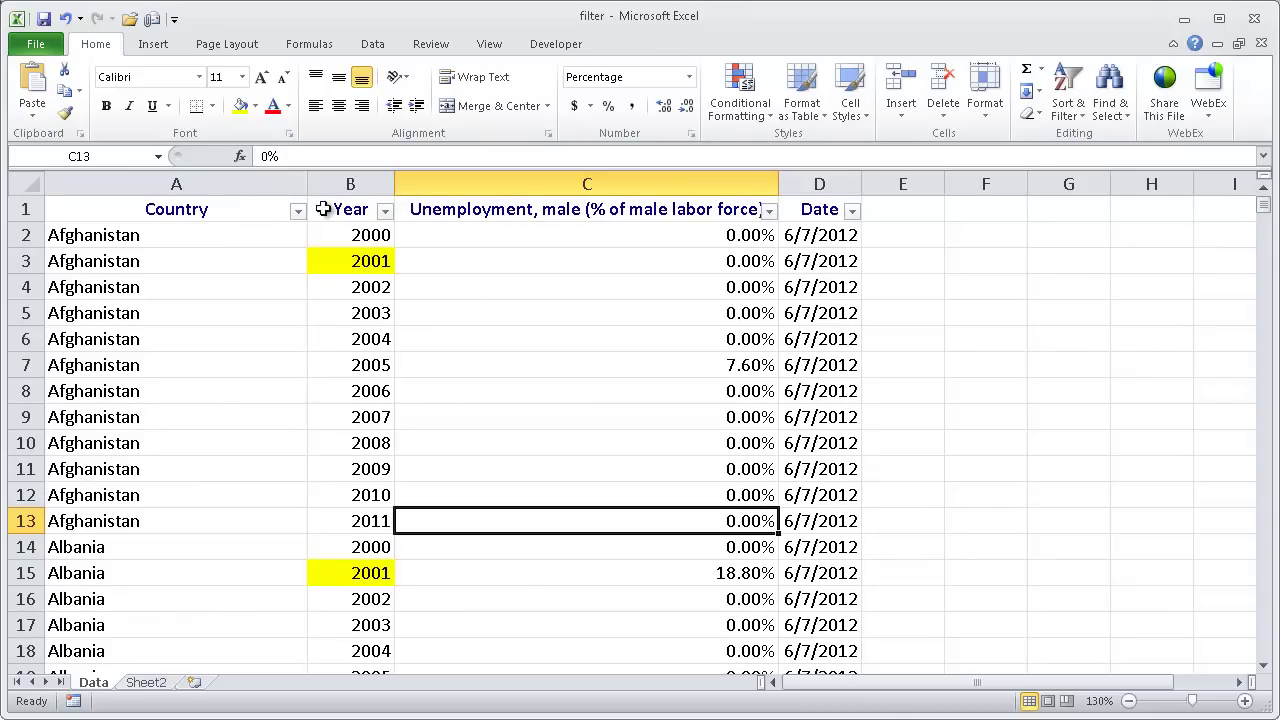
click(1067, 106)
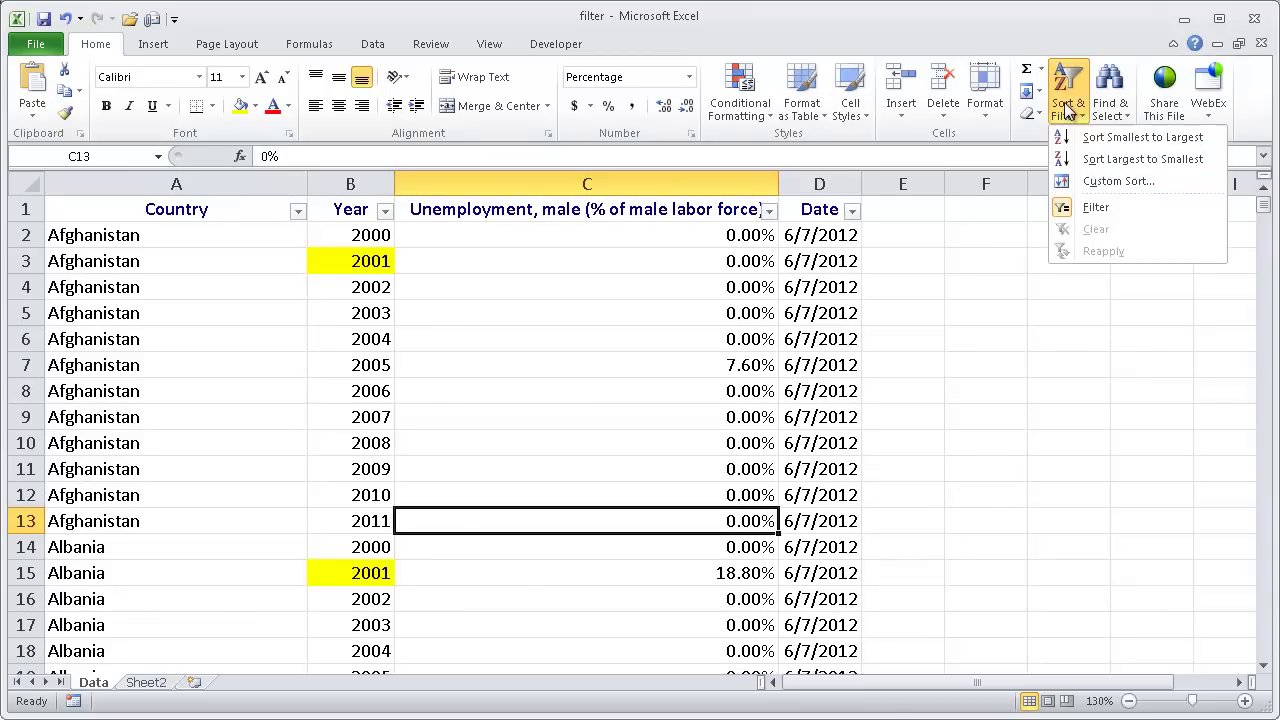
click(1102, 209)
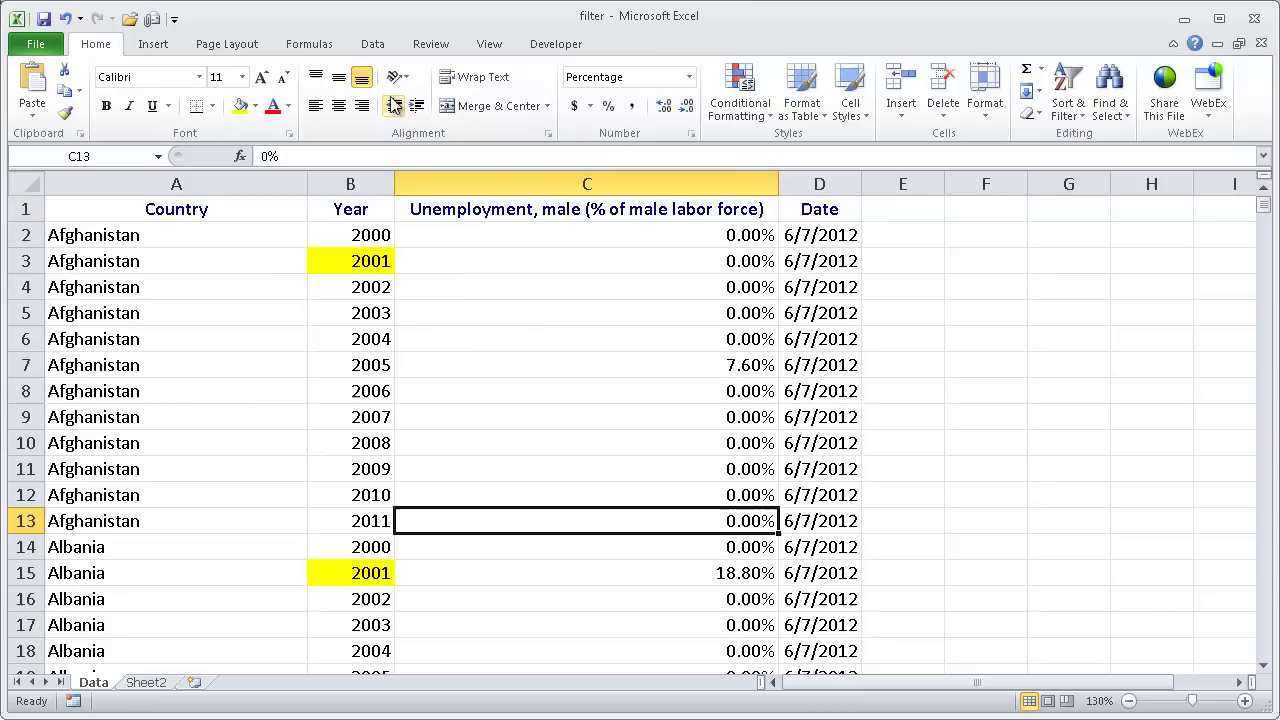
Toggle the Data tab's Filter on and off, then re-enable AutoFilter with Ctrl+Shift+L
click(373, 44)
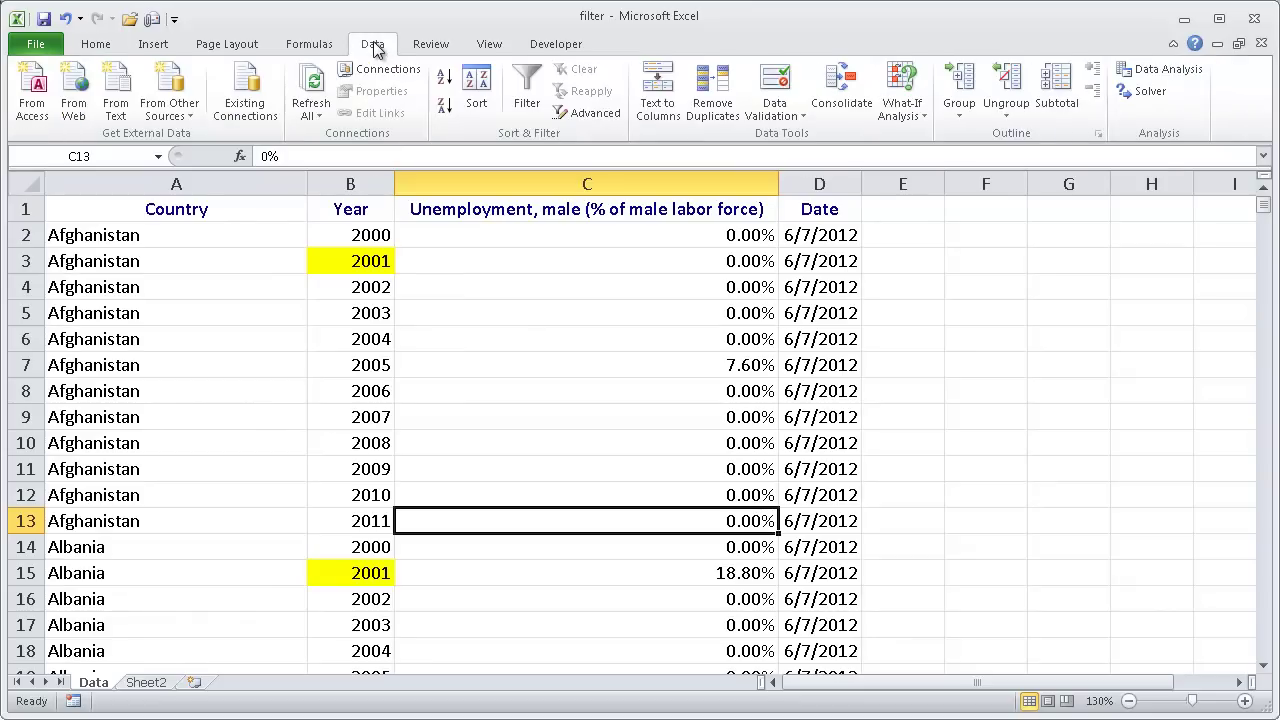
click(527, 97)
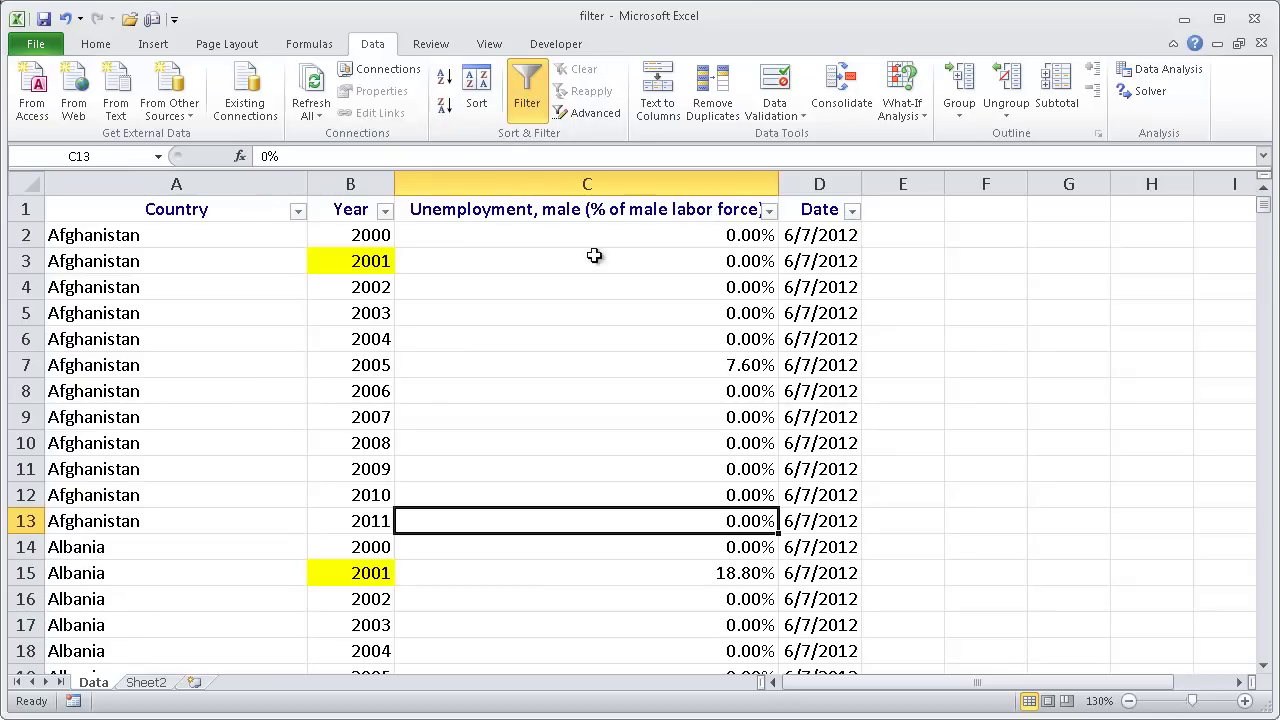
click(529, 106)
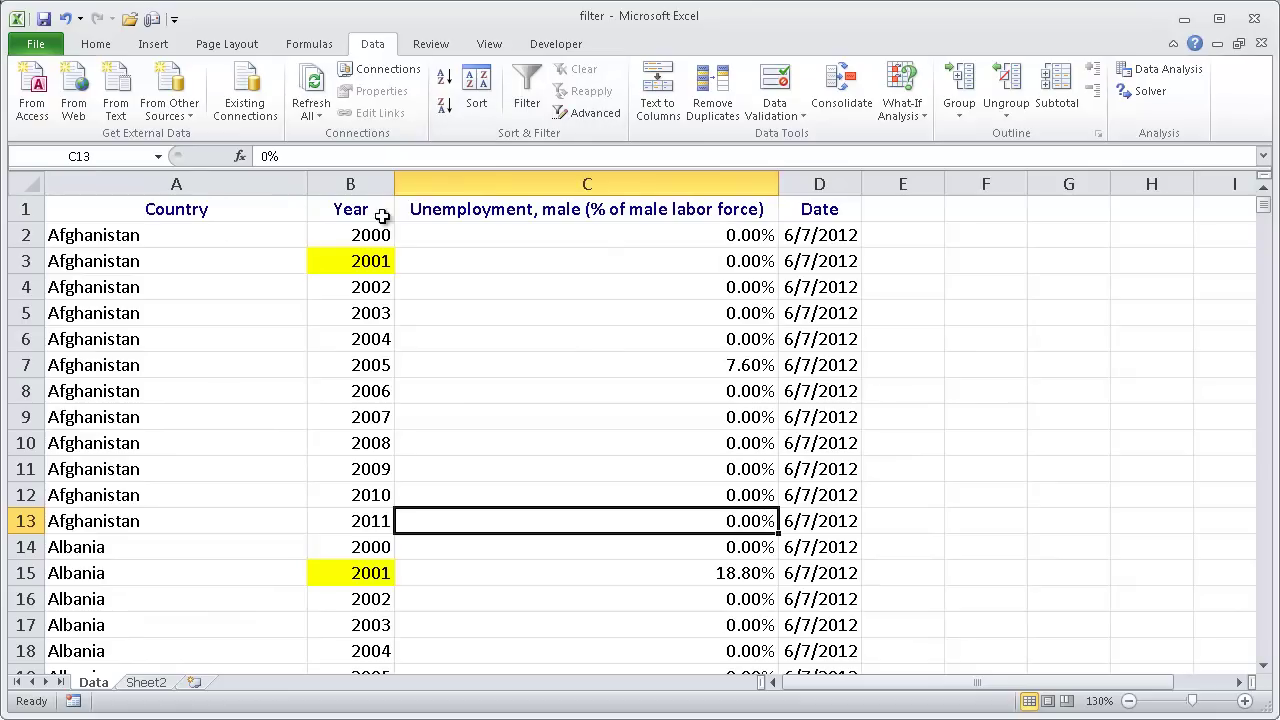
key(ctrl+shift+l)
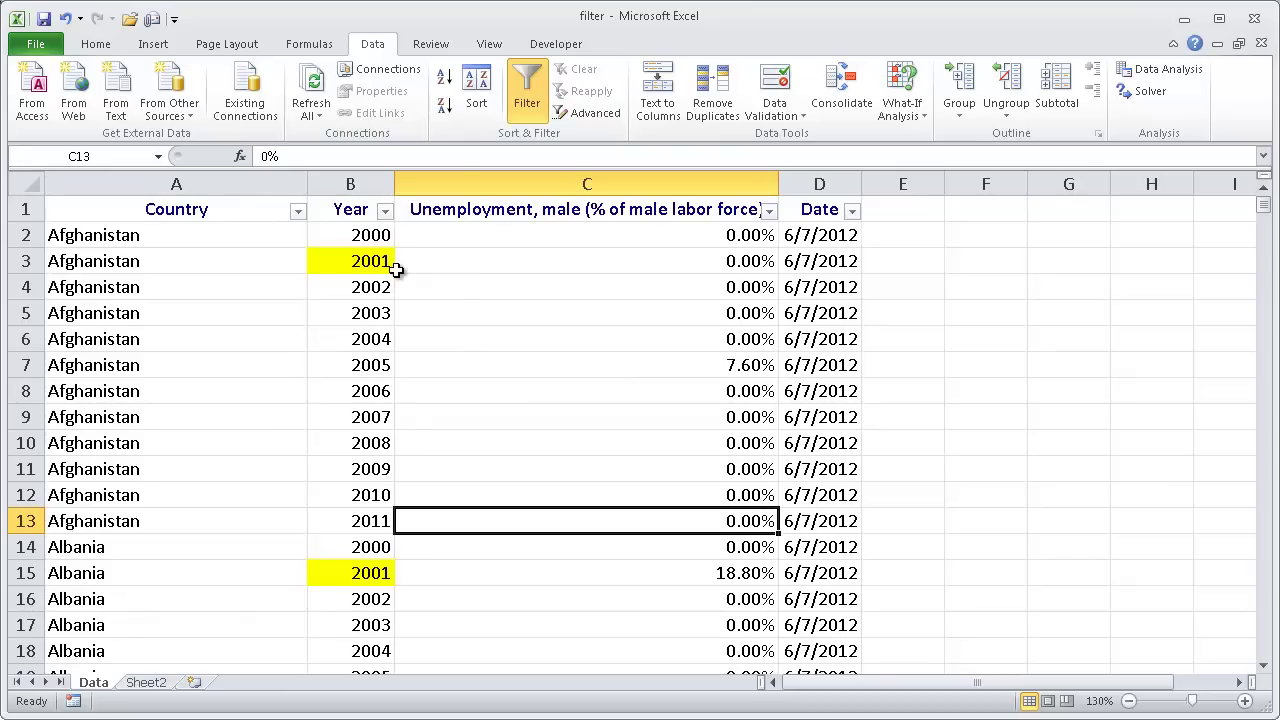
Apply a Country text filter equal to 'uganda', showing 12 of 2592 records
click(297, 211)
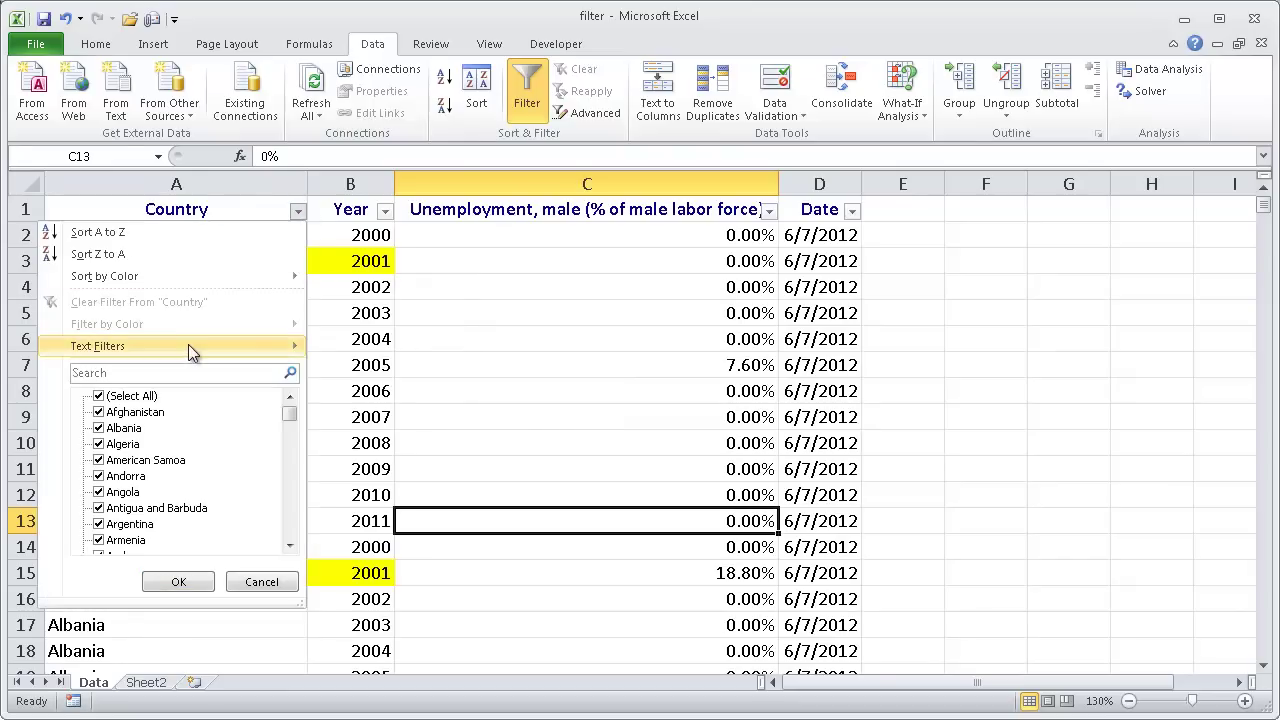
click(559, 384)
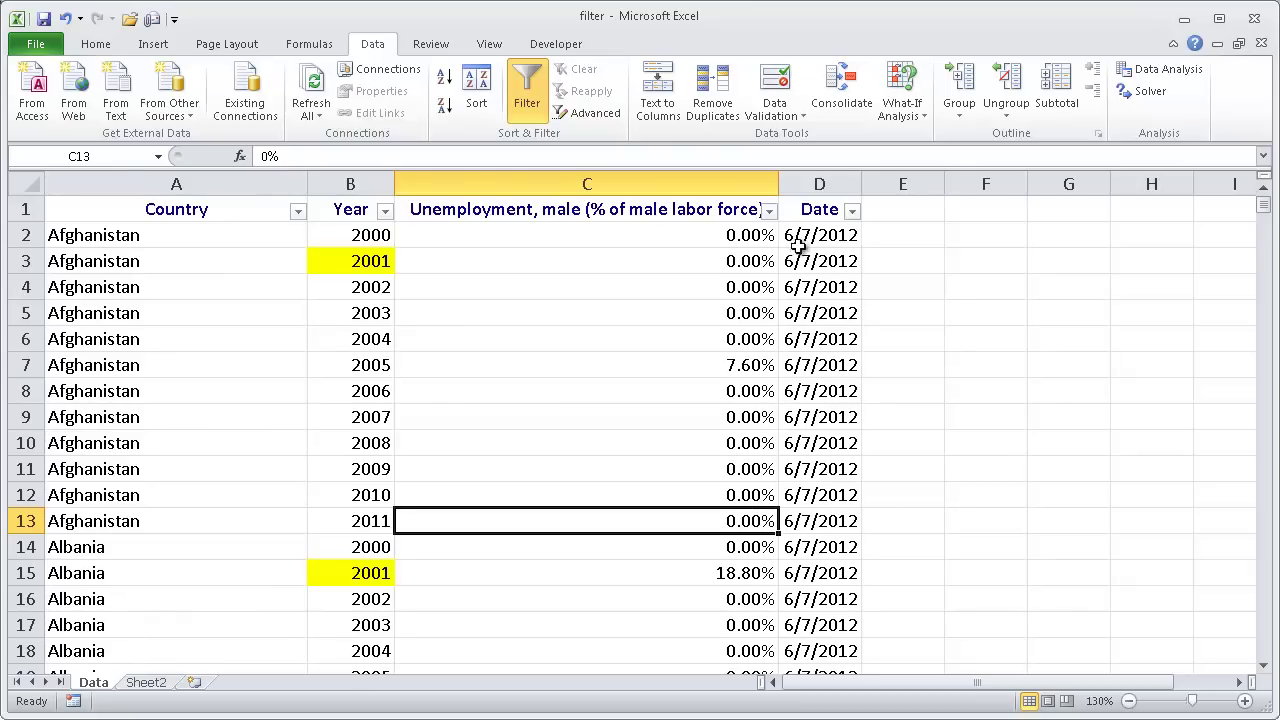
click(298, 214)
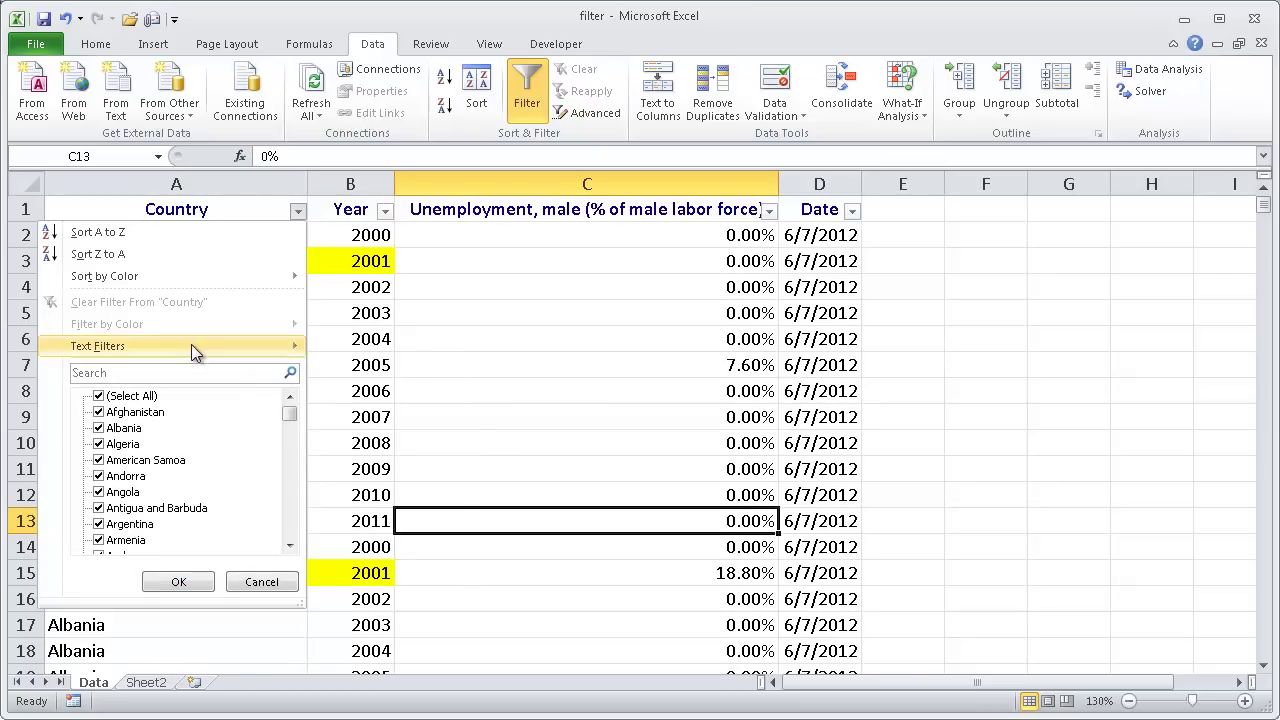
mouse_move(153, 348)
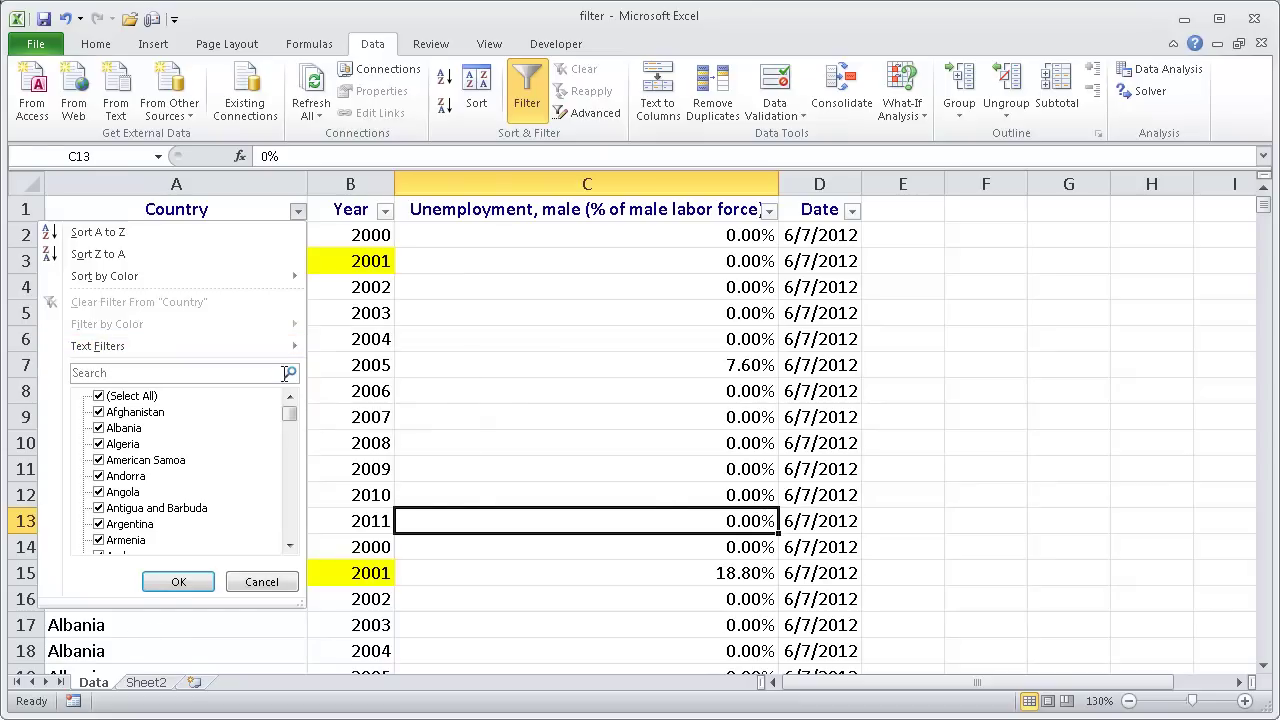
mouse_move(258, 350)
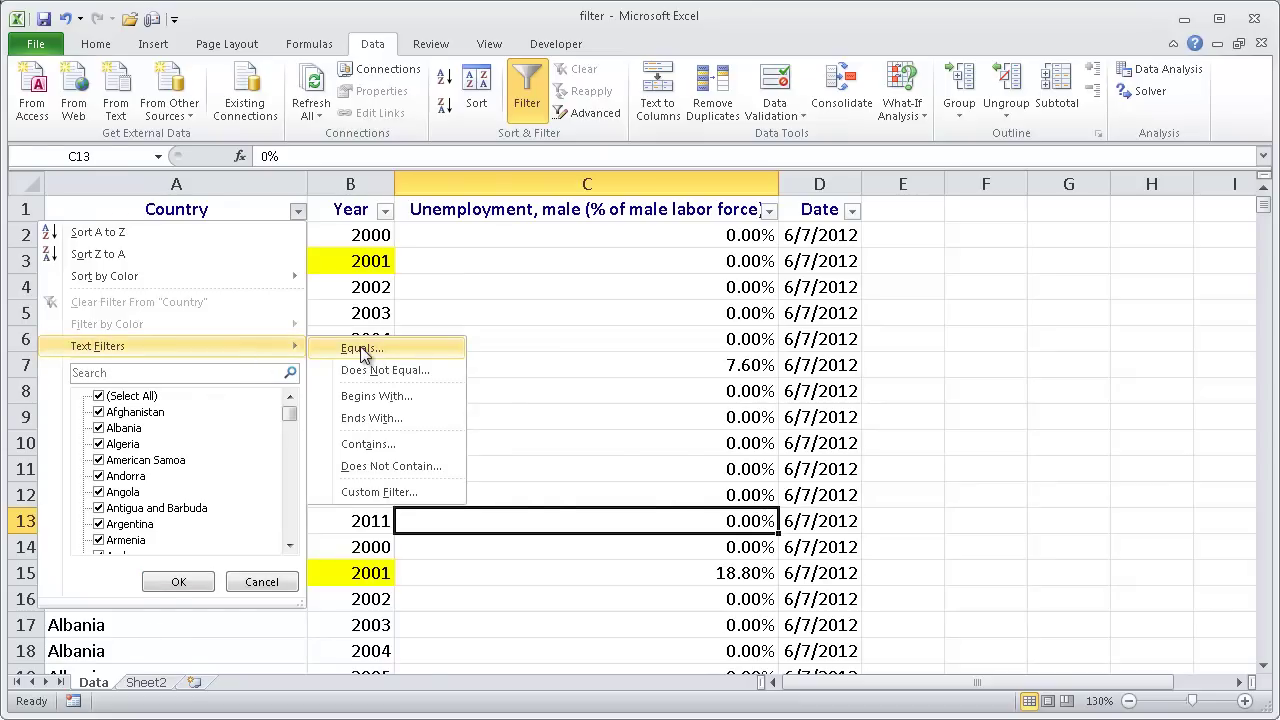
click(362, 350)
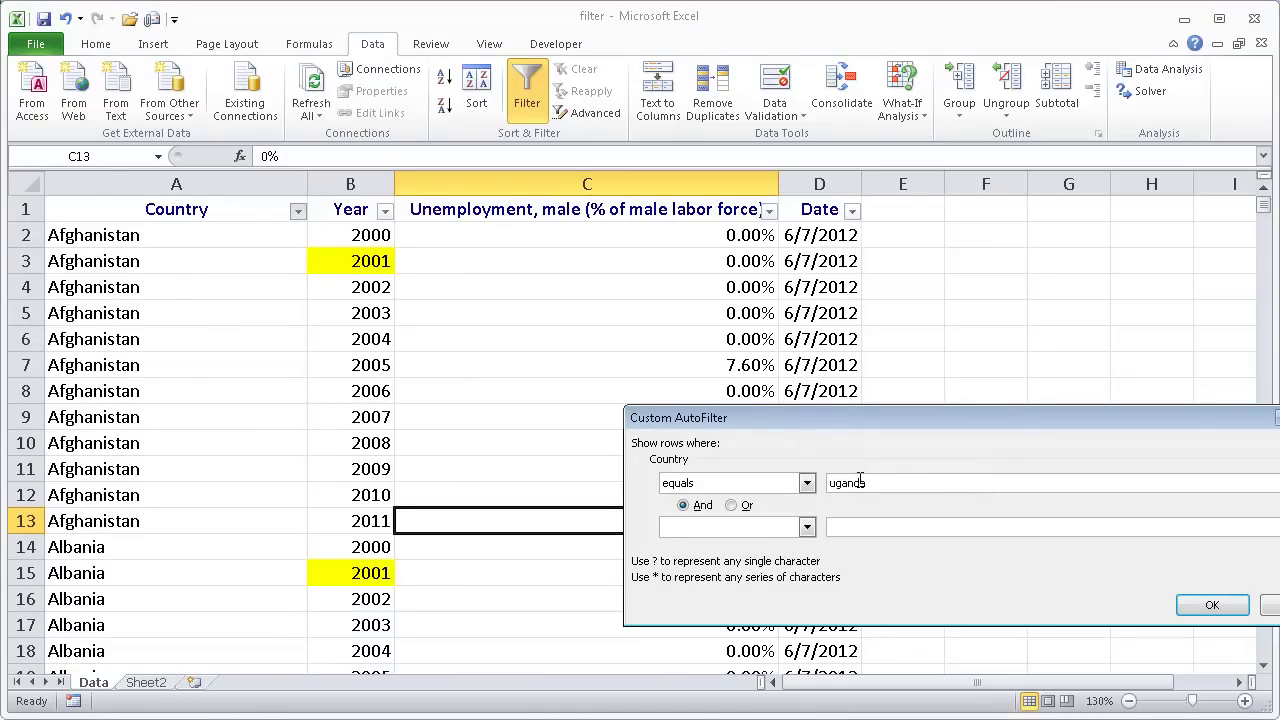
click(1208, 605)
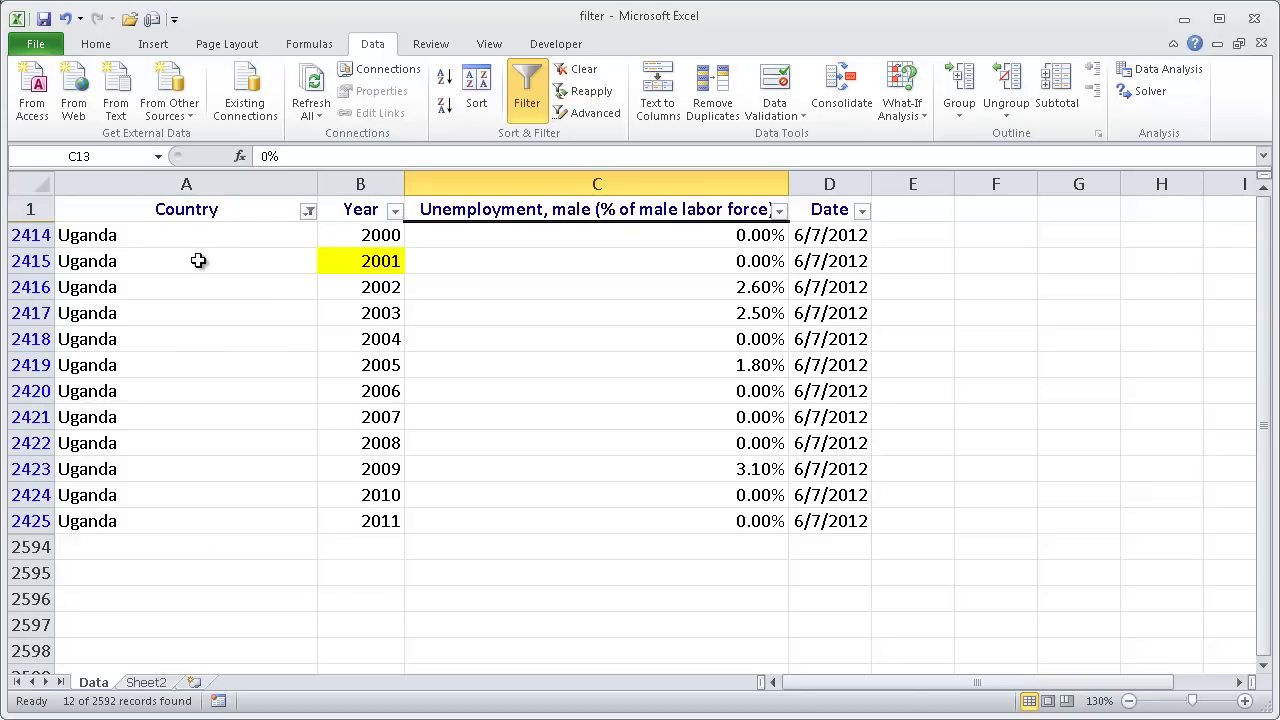
click(308, 211)
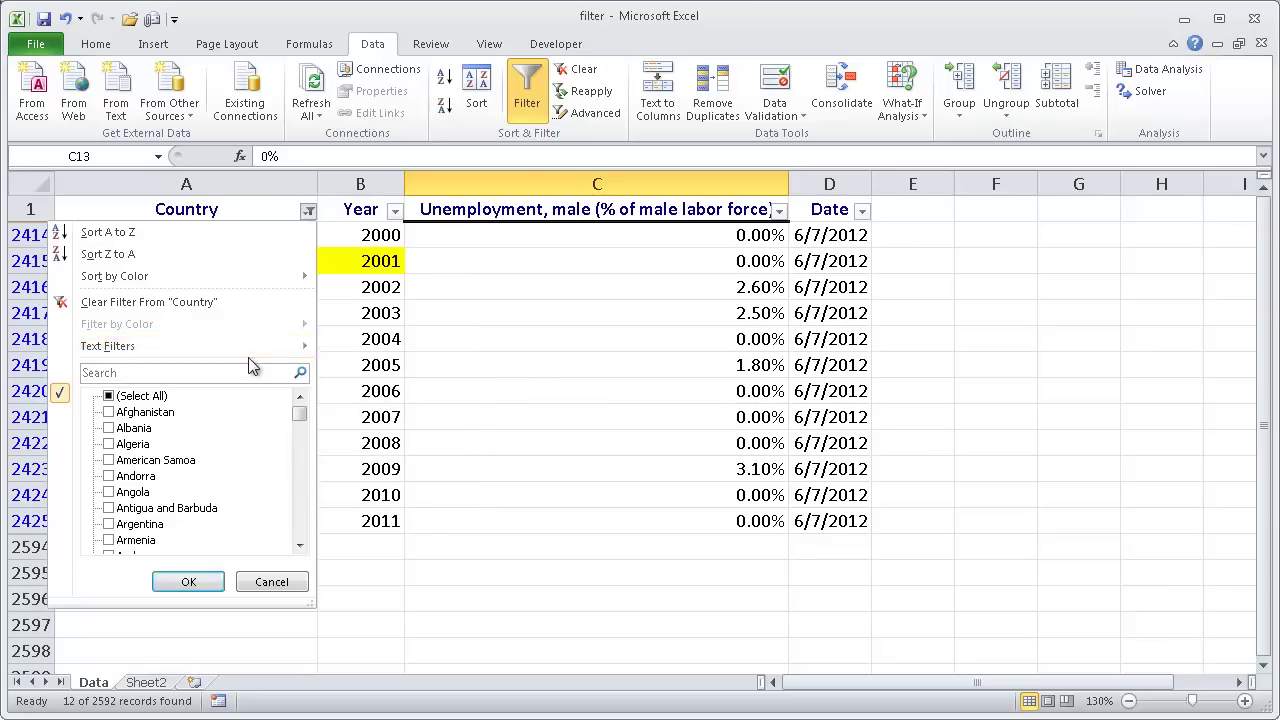
Filter the Country list to only Algeria and Angola, then clear the Country filter
click(193, 301)
click(297, 210)
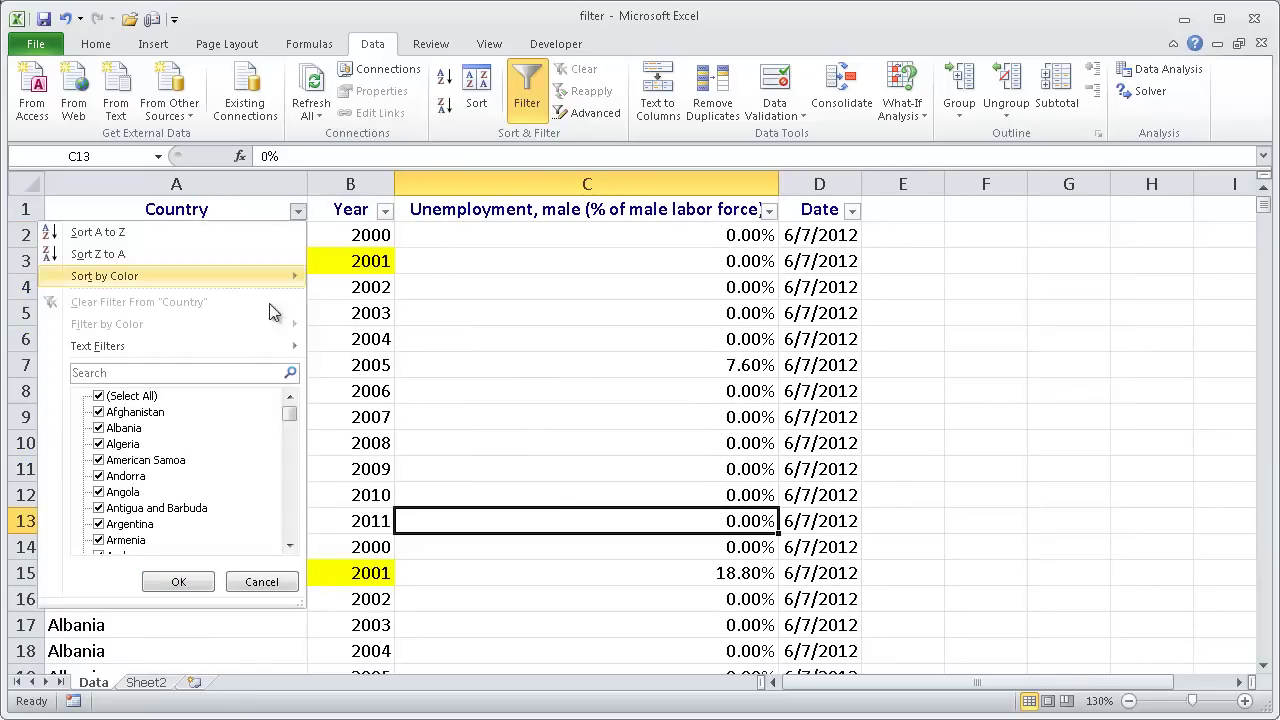
click(99, 397)
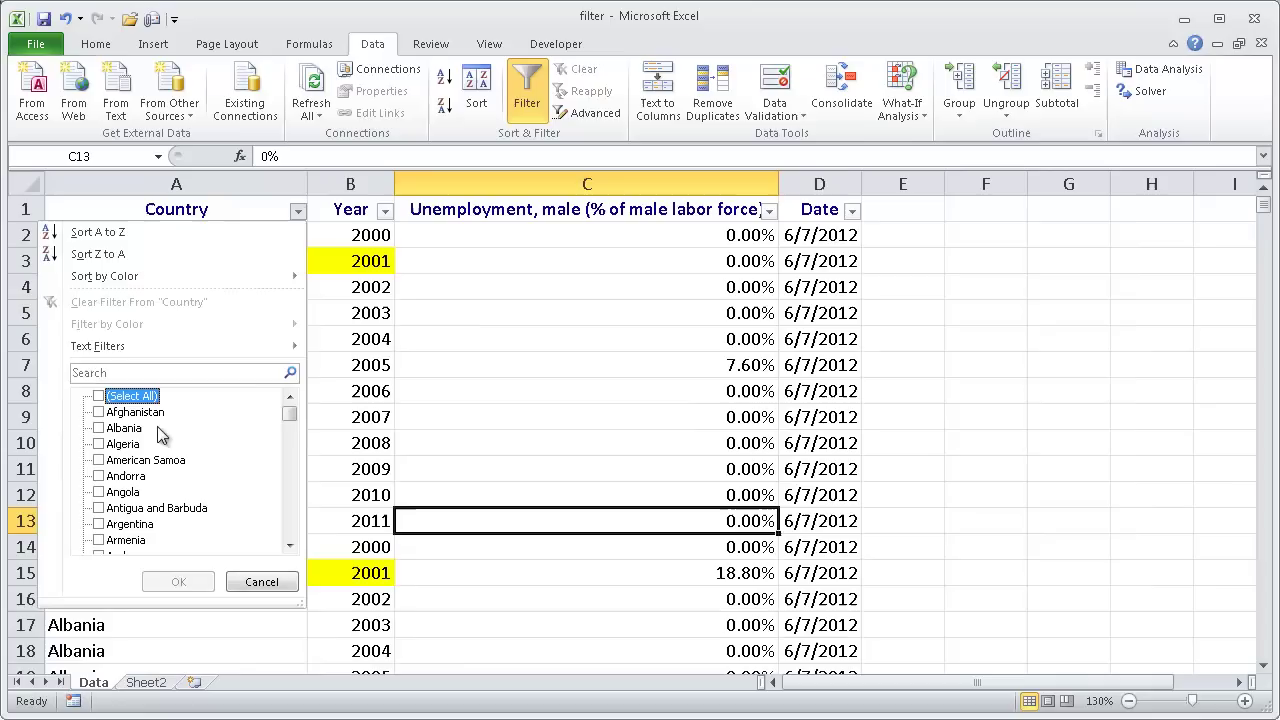
click(100, 446)
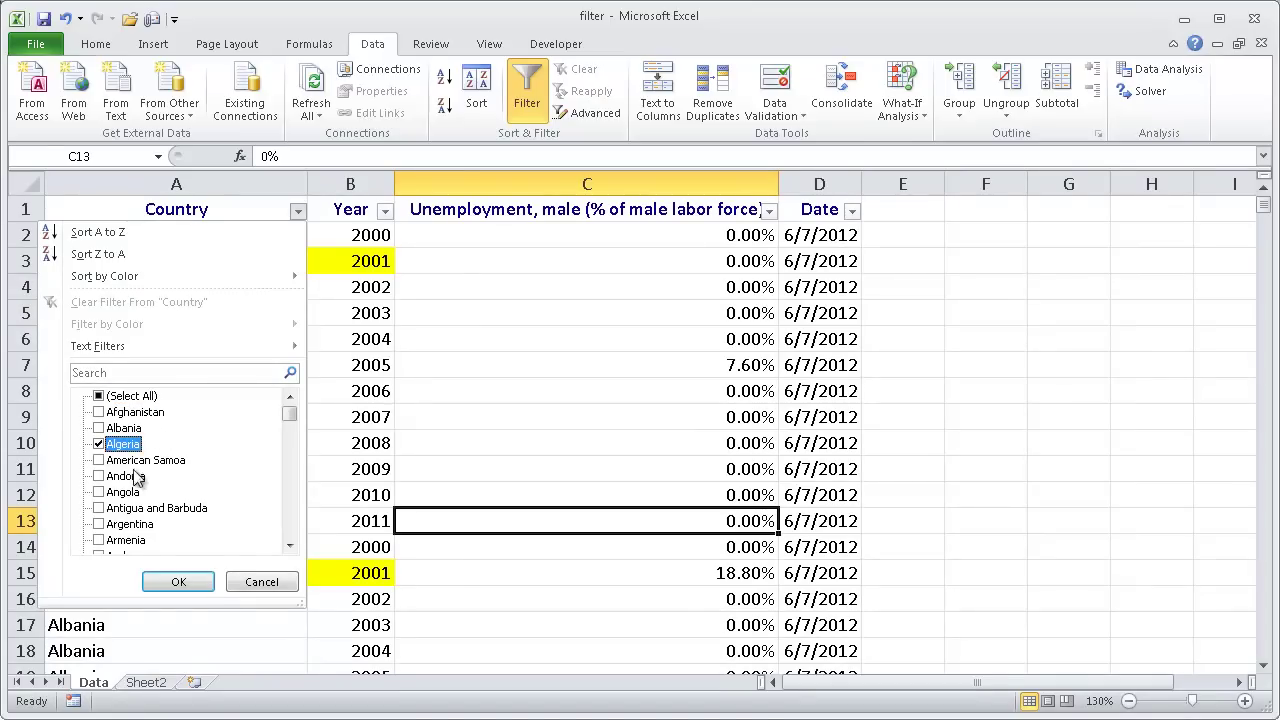
click(99, 493)
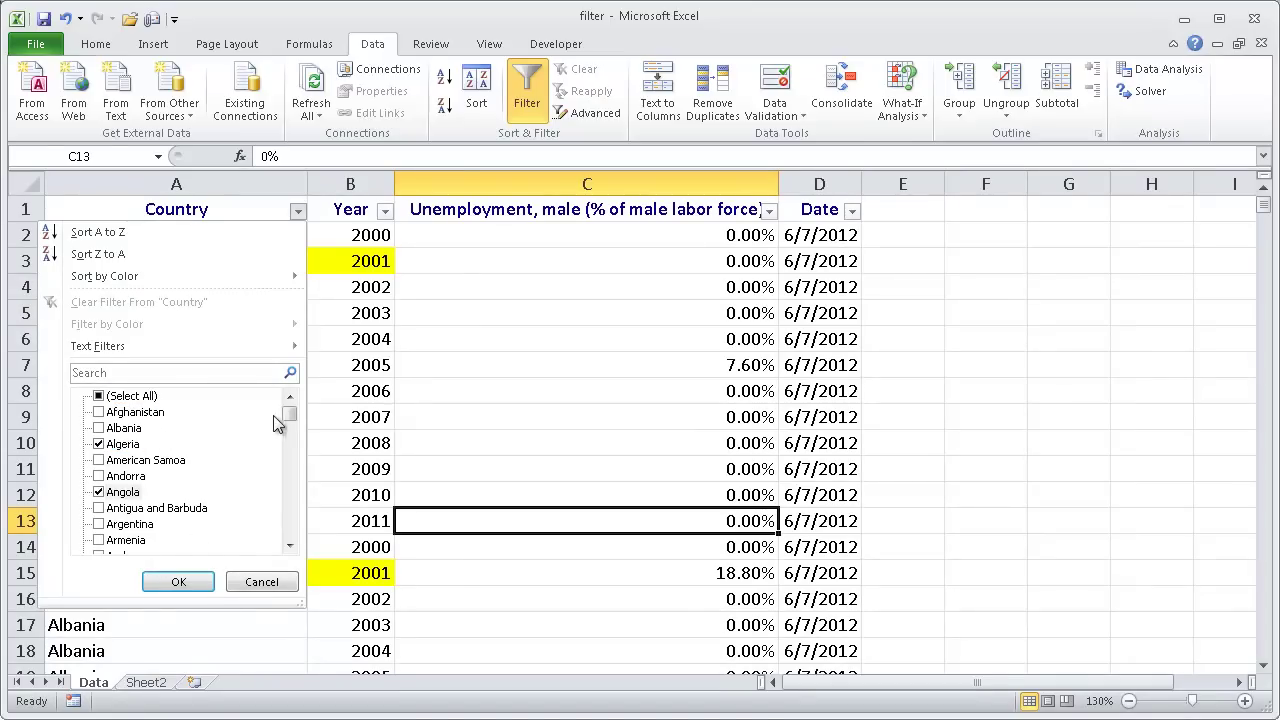
drag(289, 414, 190, 507)
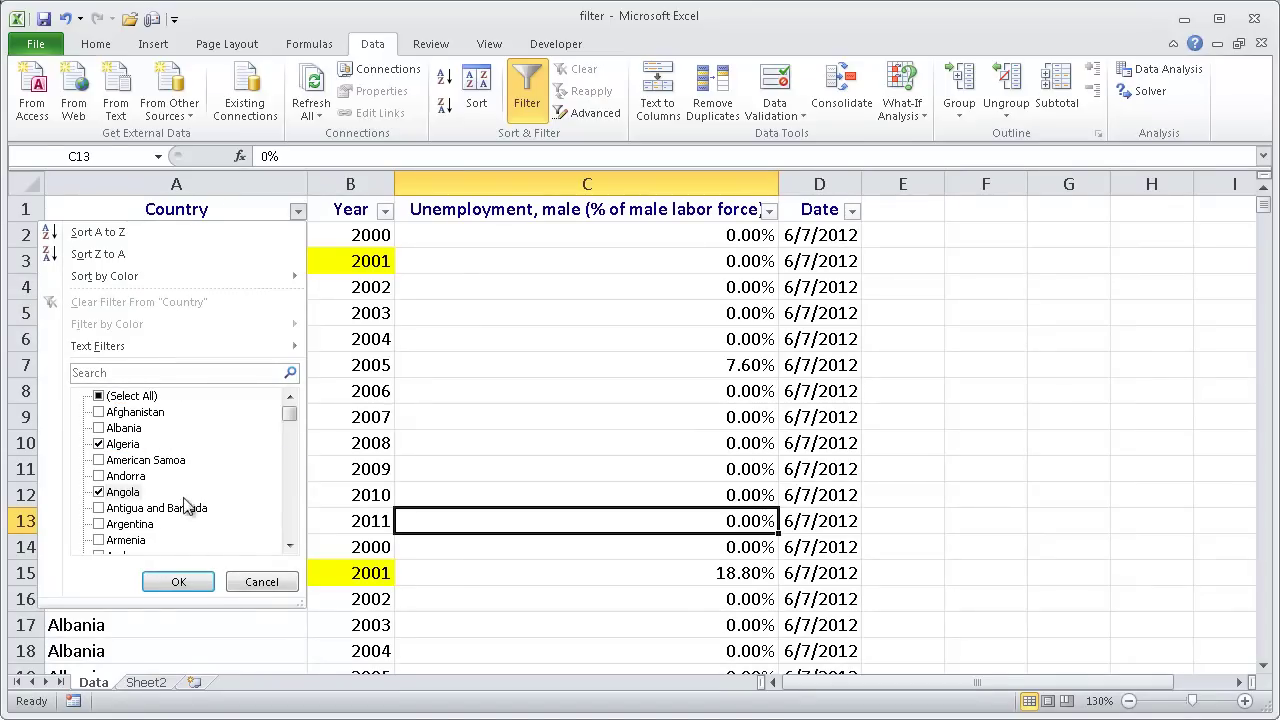
click(183, 580)
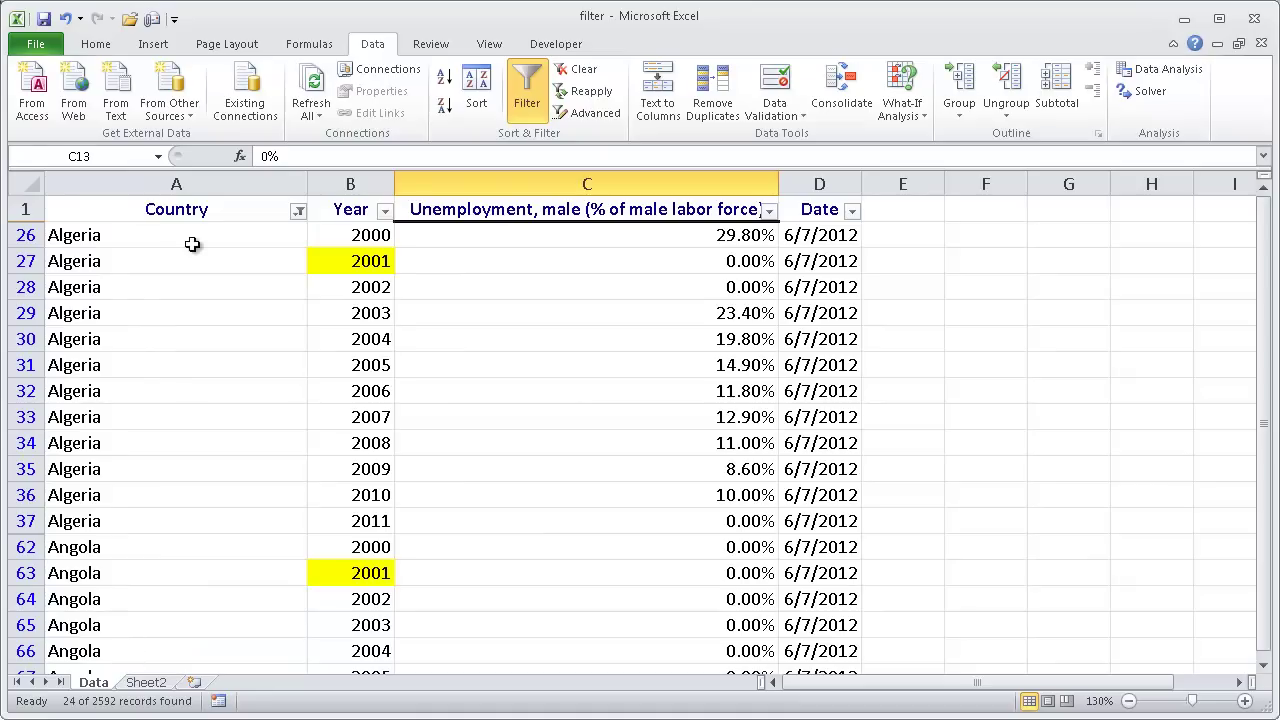
click(297, 216)
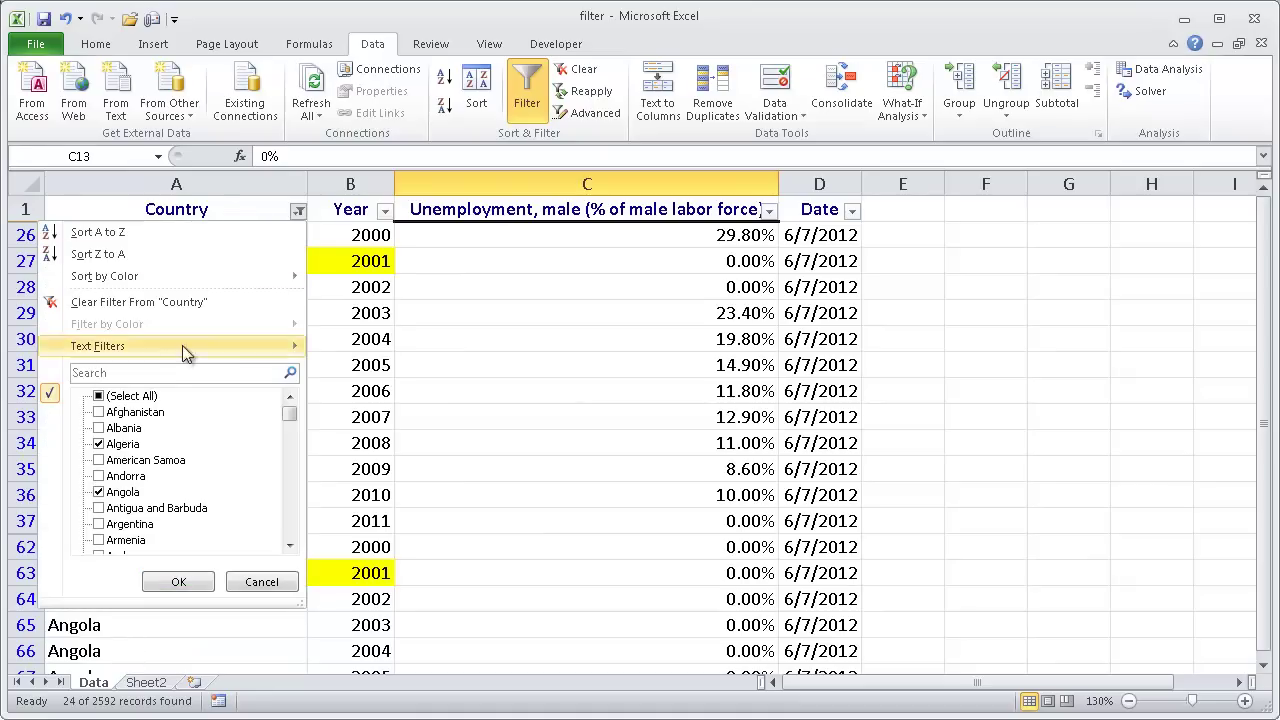
click(124, 302)
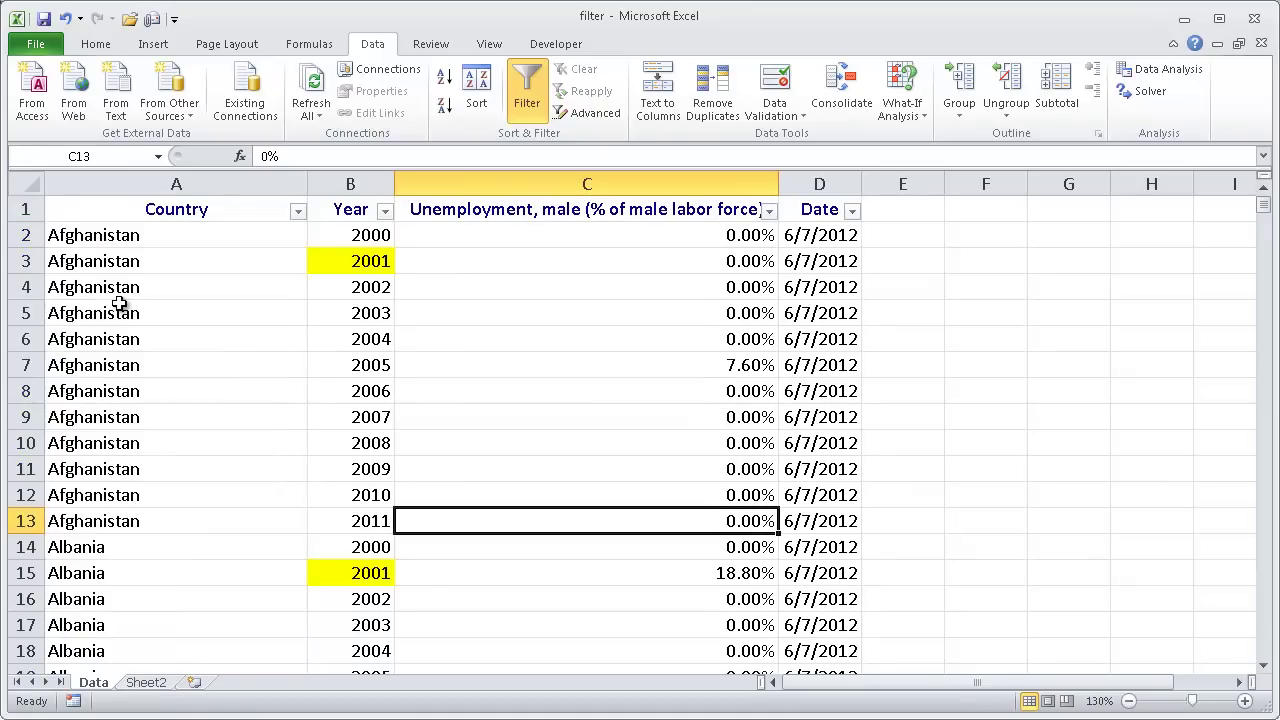
In the Year column's dropdown, go to Number Filters and find Custom Filter
click(385, 211)
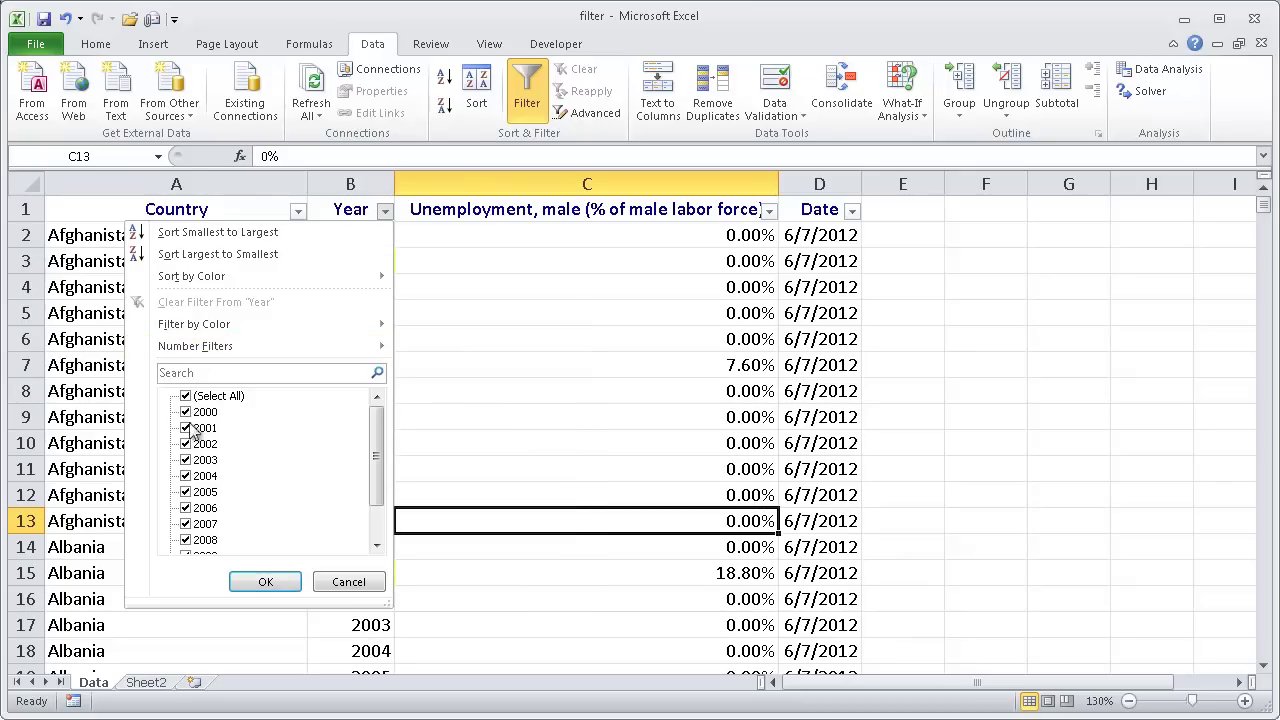
mouse_move(364, 350)
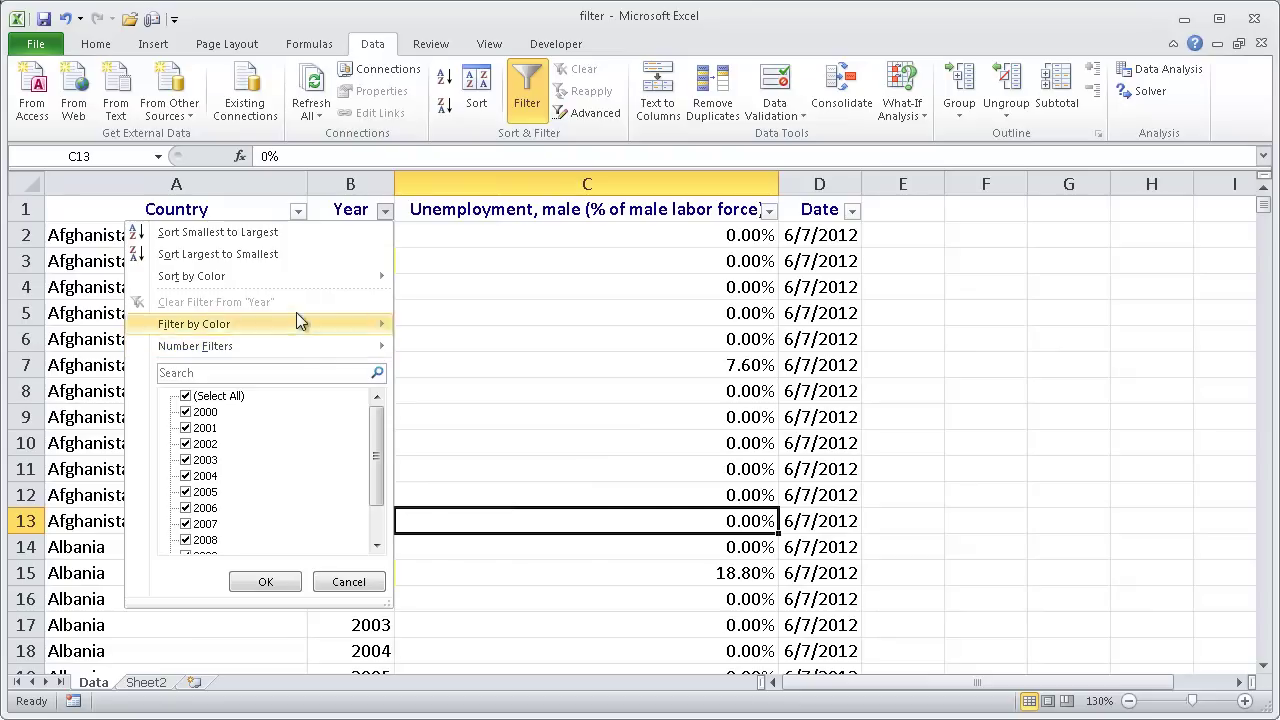
mouse_move(295, 343)
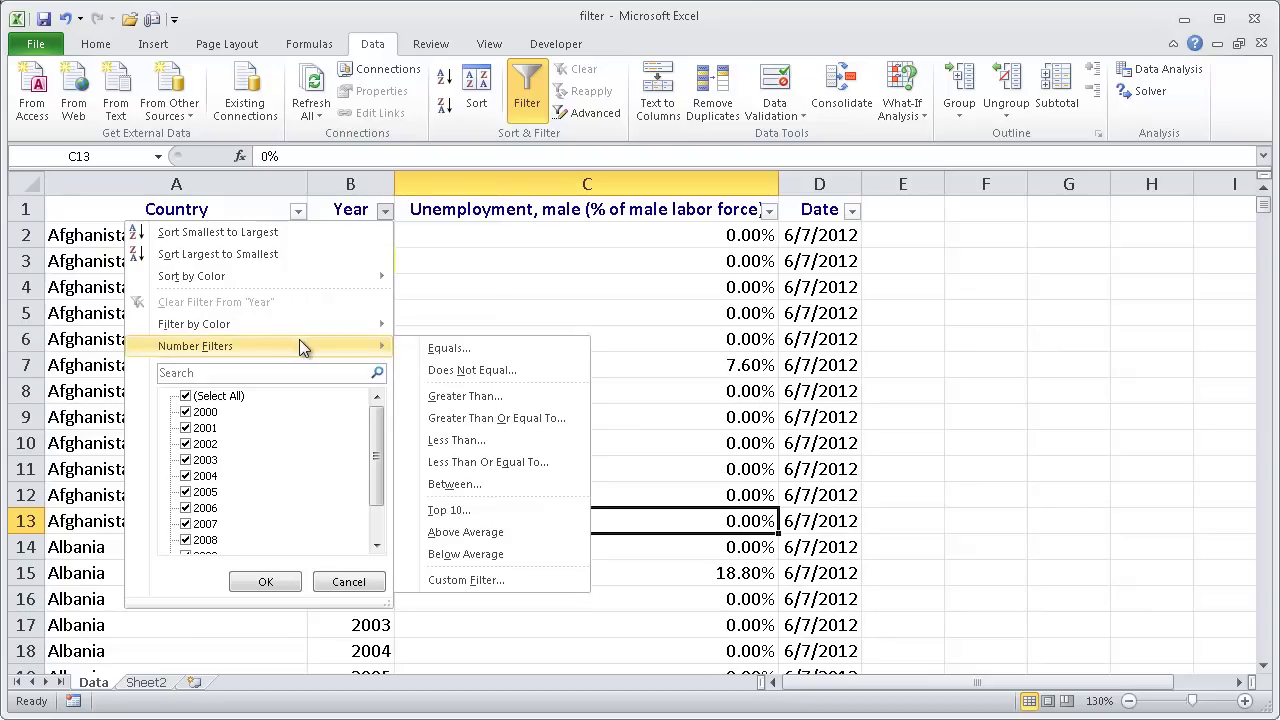
Apply a custom Year filter of equals 2000 Or equals 2010, then select A2:D12
click(467, 584)
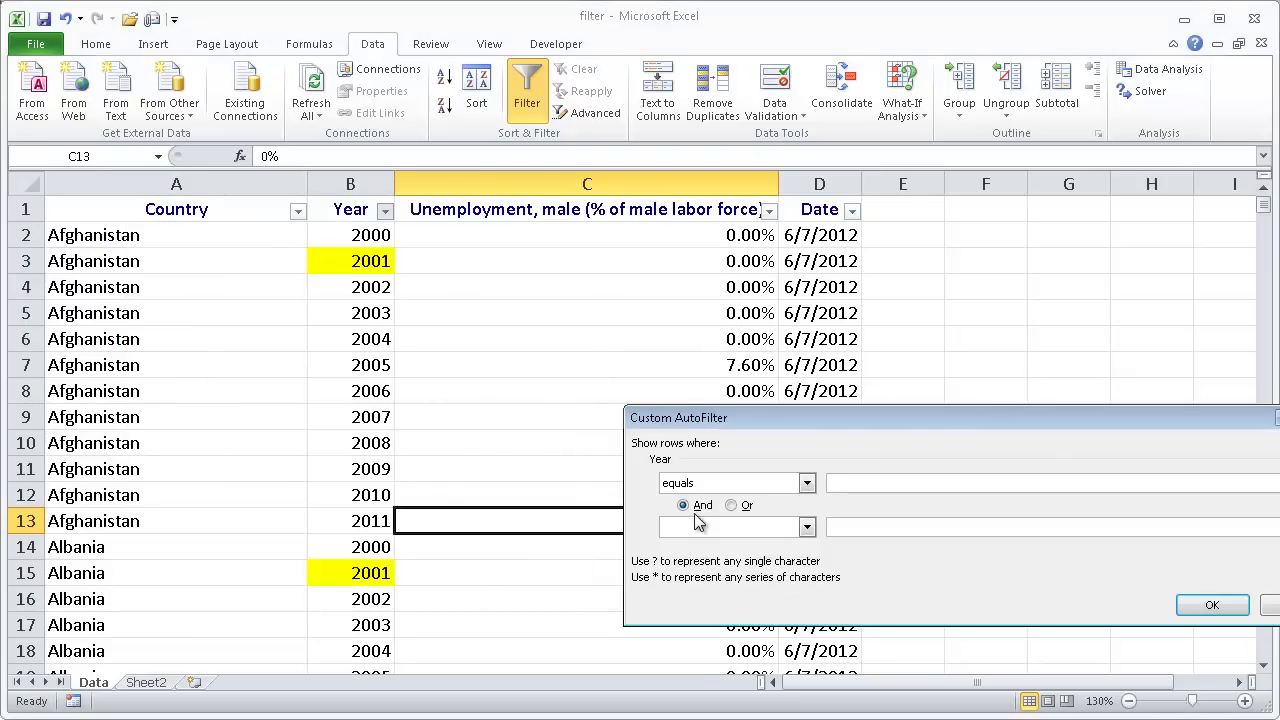
drag(785, 433, 710, 357)
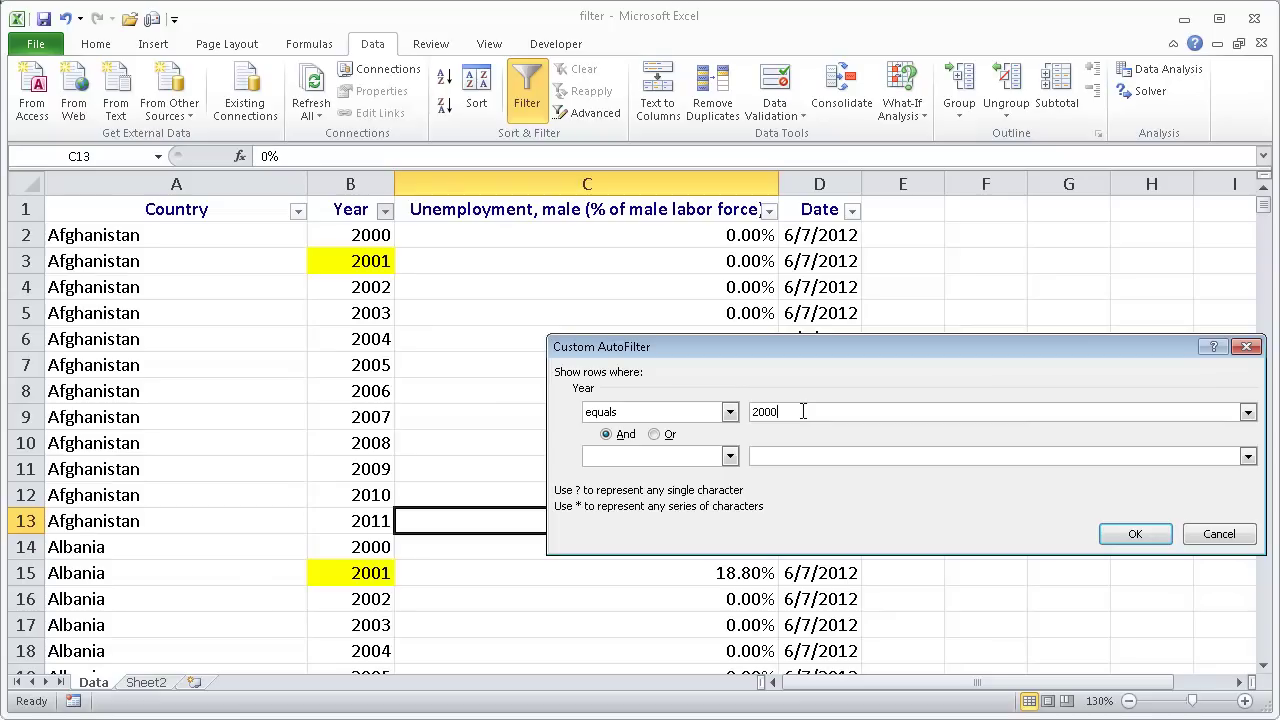
click(656, 437)
click(733, 460)
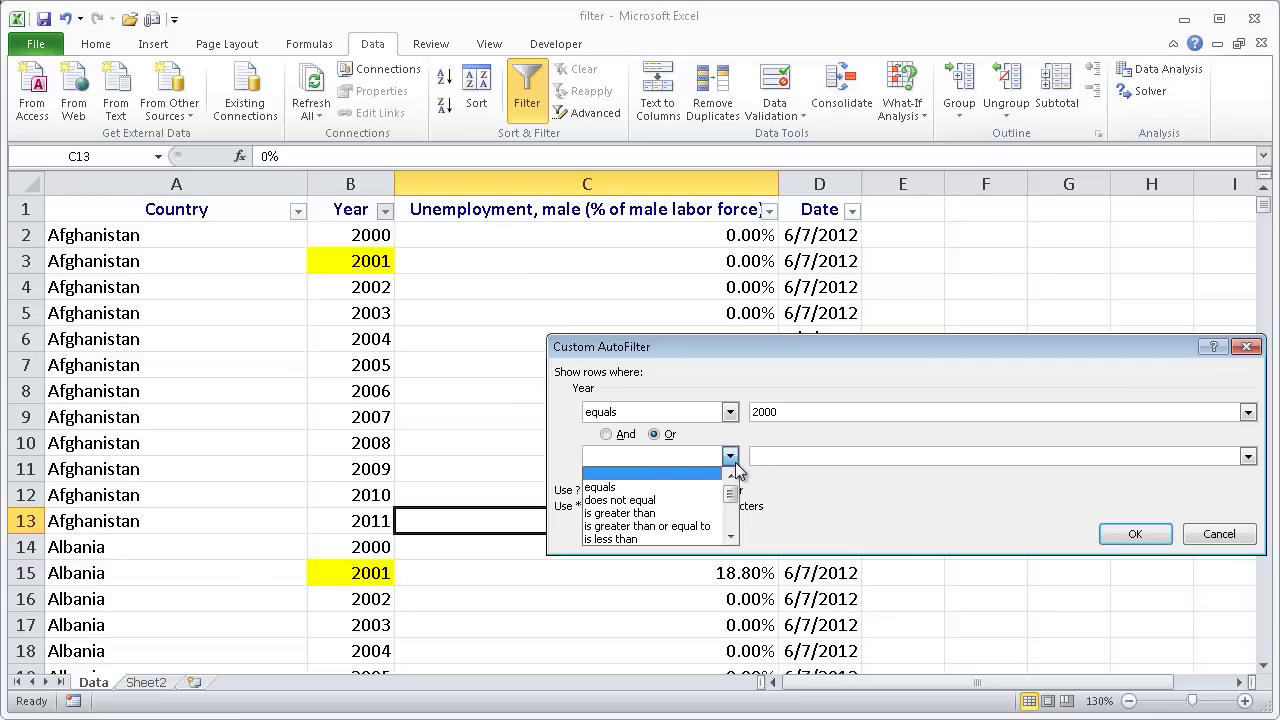
click(686, 490)
click(788, 452)
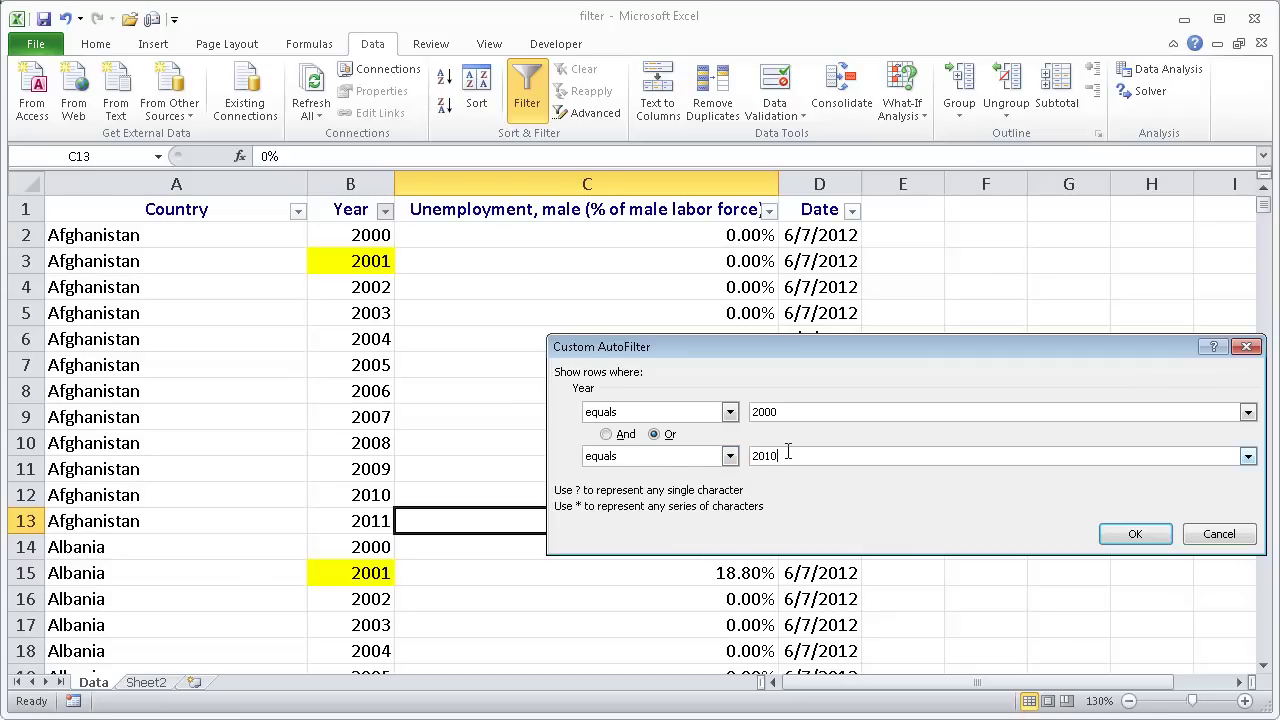
click(1133, 533)
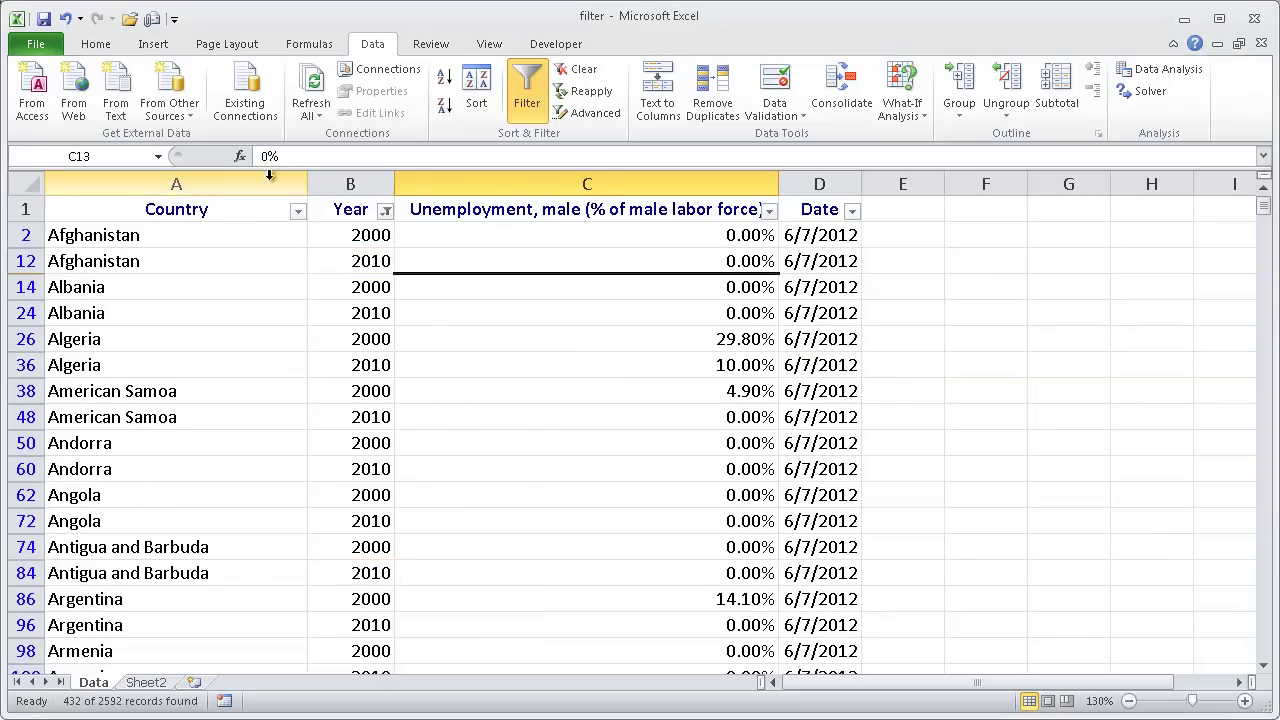
click(279, 245)
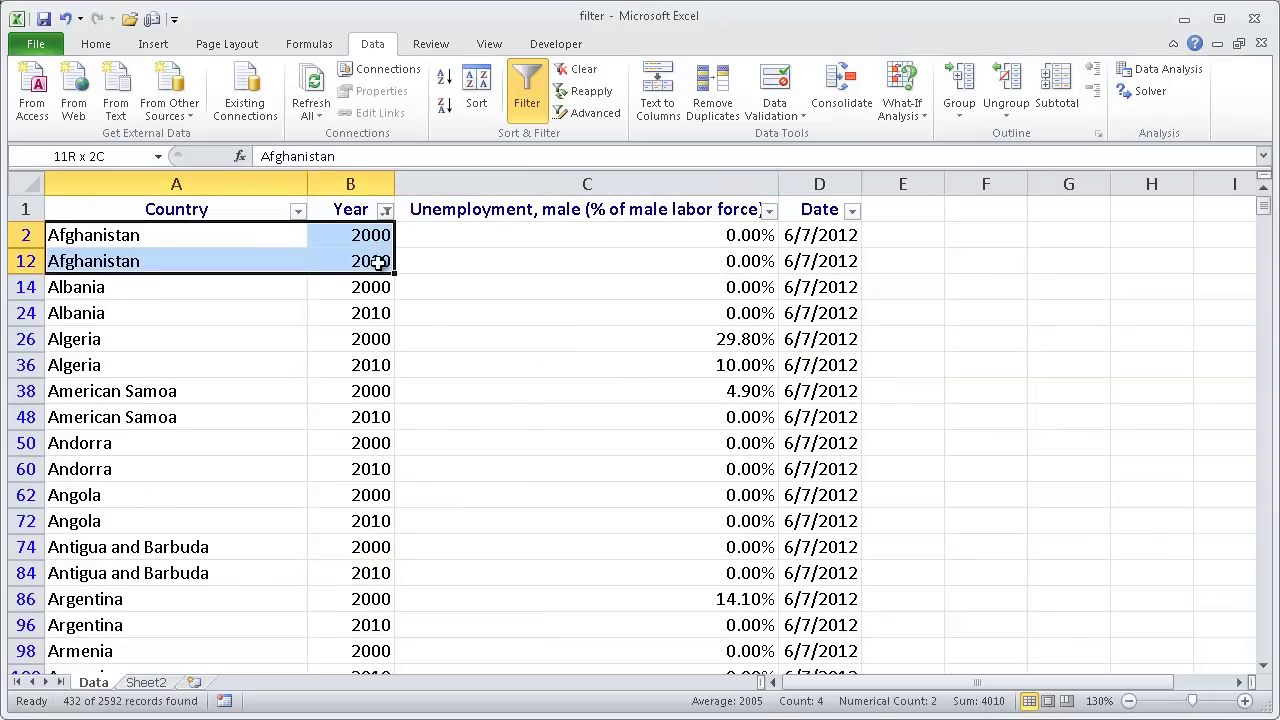
drag(378, 261, 792, 261)
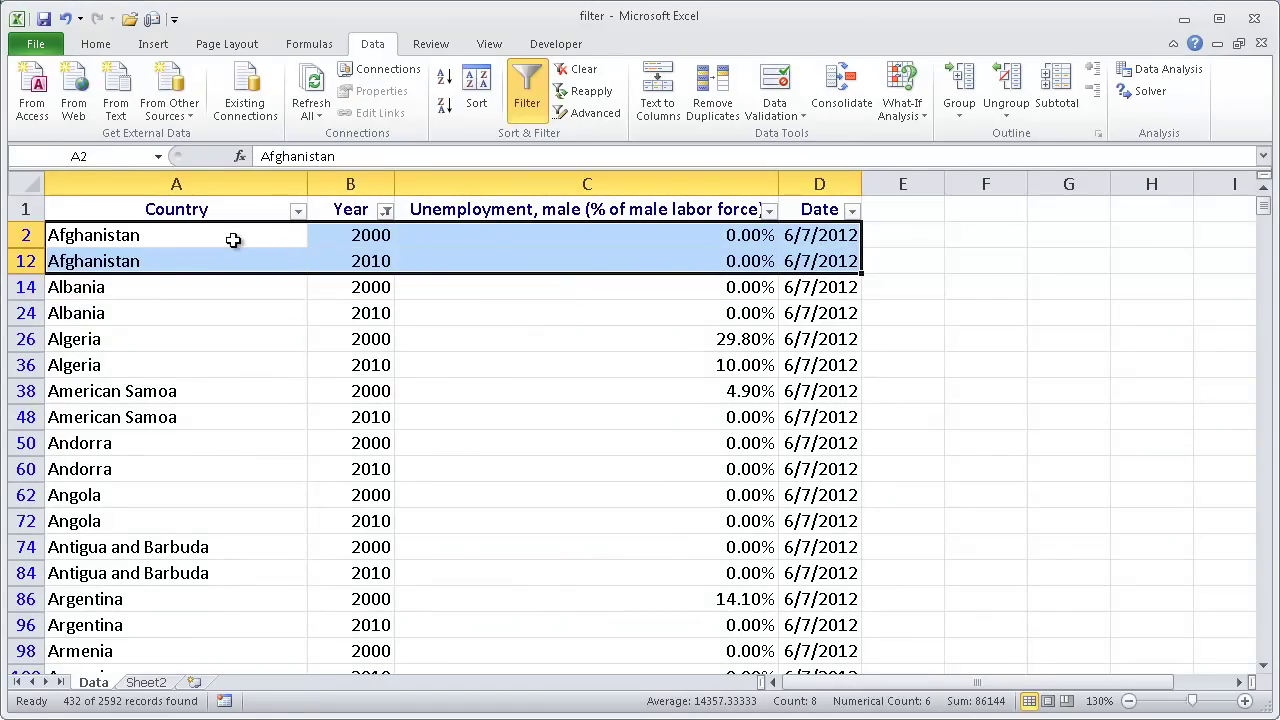
Clear the Year filter so rows for every year show again
click(385, 211)
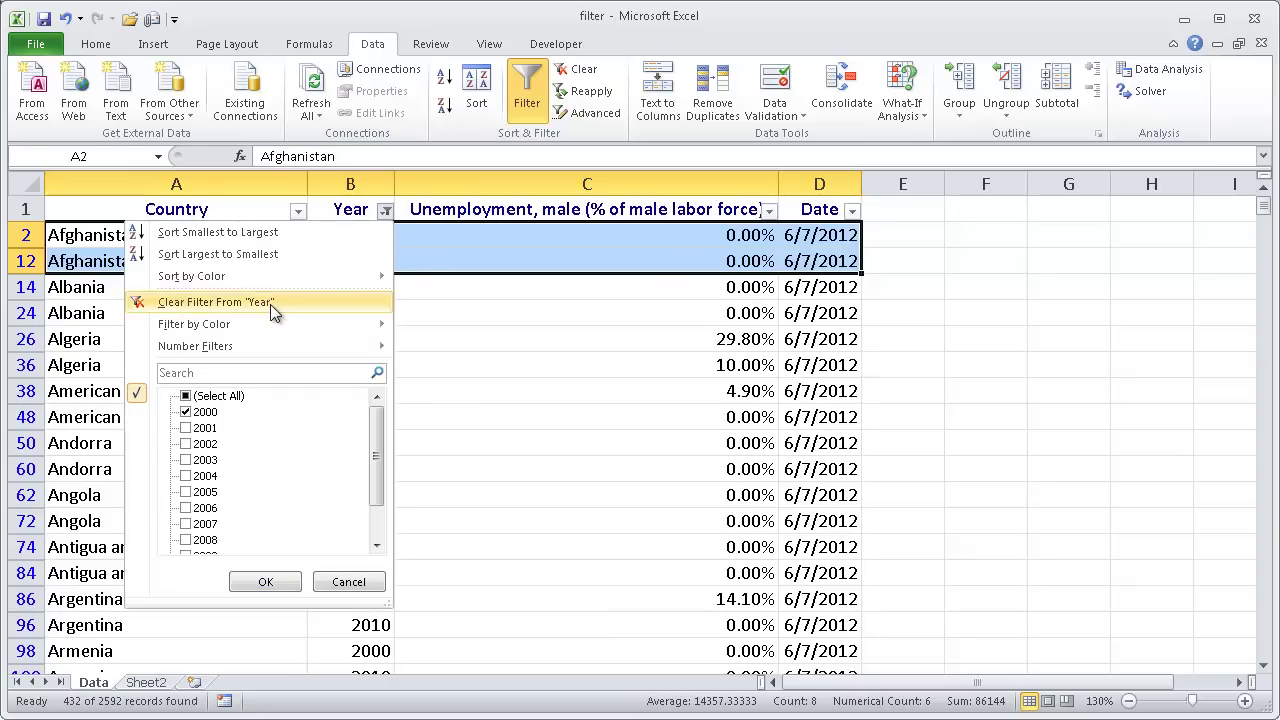
click(232, 305)
click(326, 305)
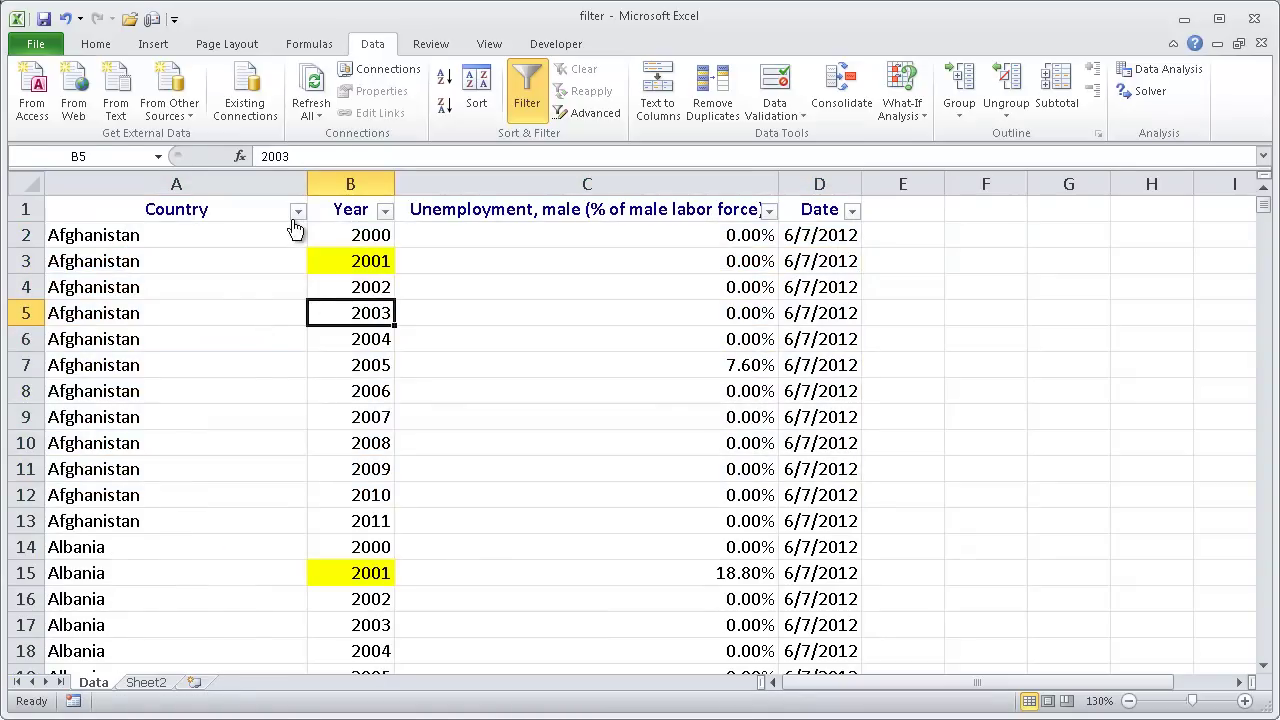
Inspect the Country and Date filter dropdowns, closing both without changes
click(297, 214)
mouse_move(238, 345)
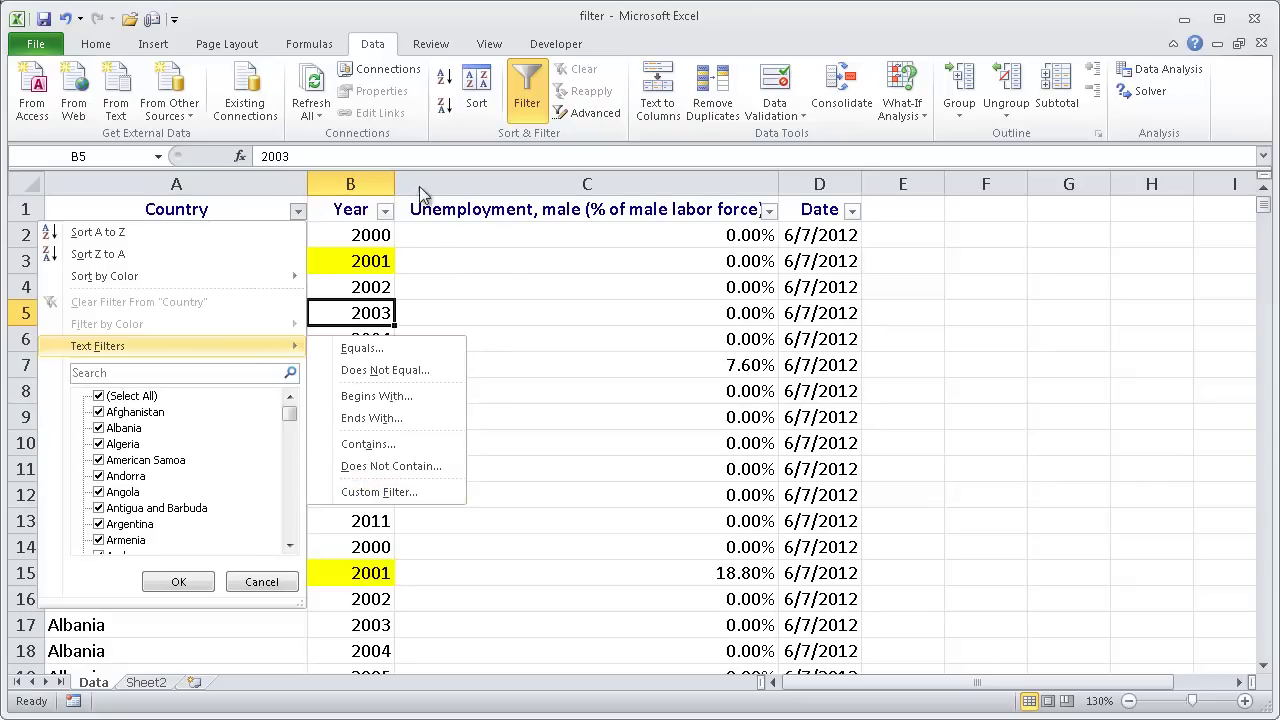
click(495, 267)
click(852, 211)
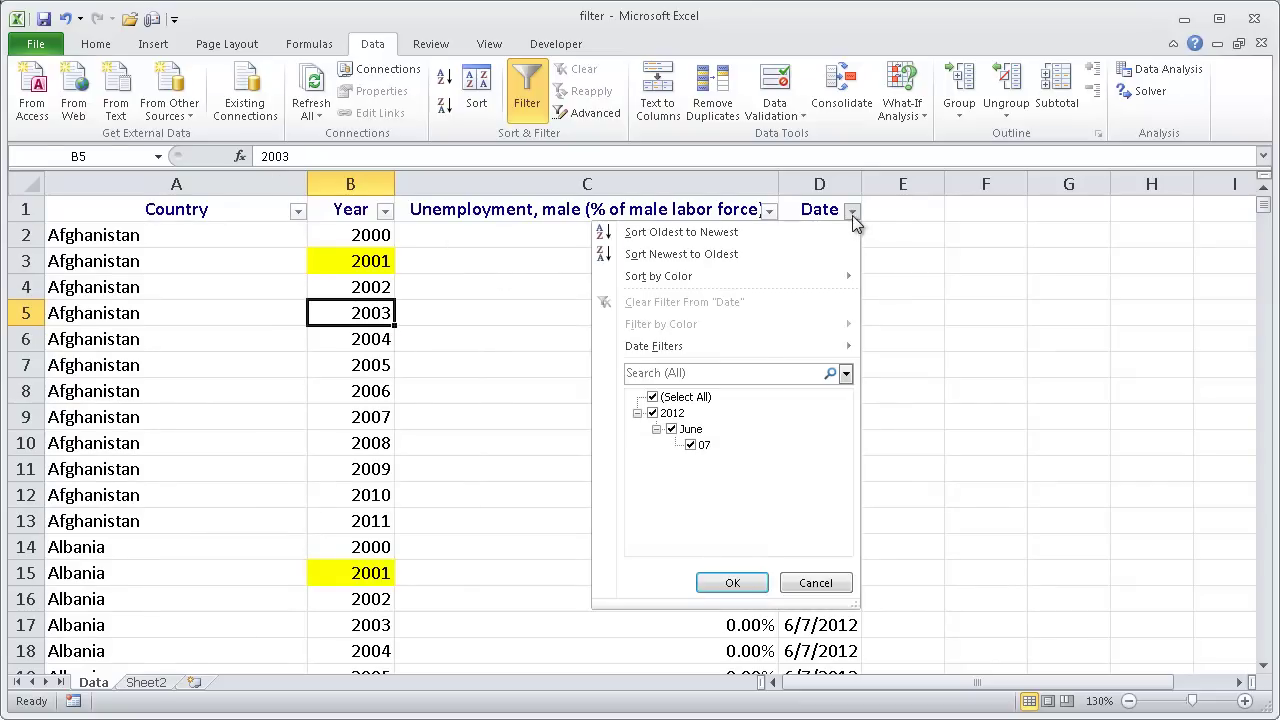
mouse_move(702, 353)
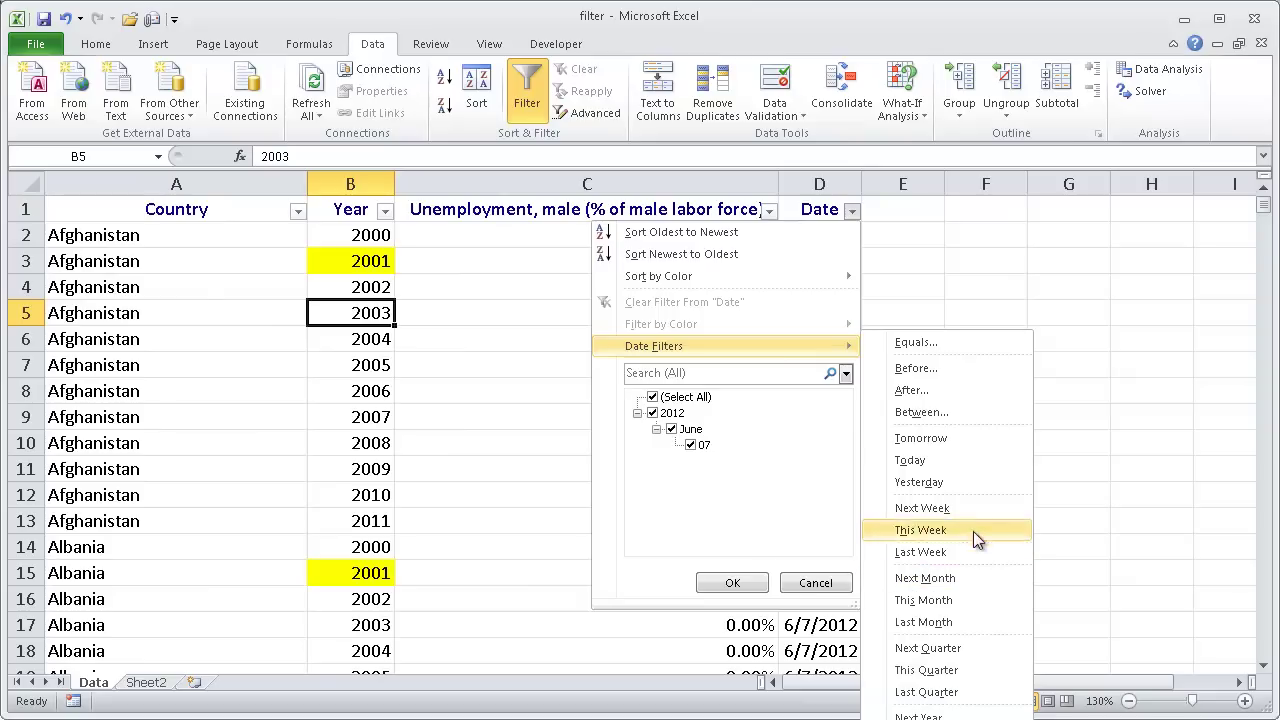
click(930, 280)
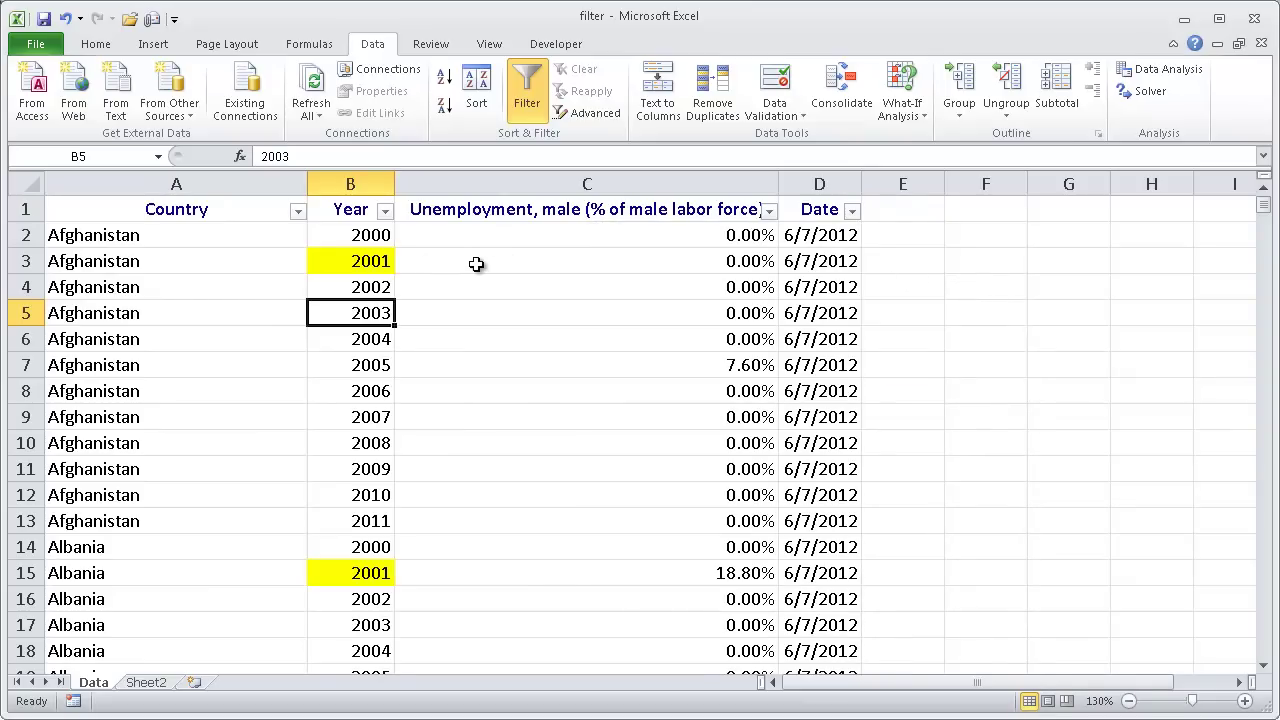
Filter the Year column by yellow cell color, showing only the 216 rows for 2001
click(385, 211)
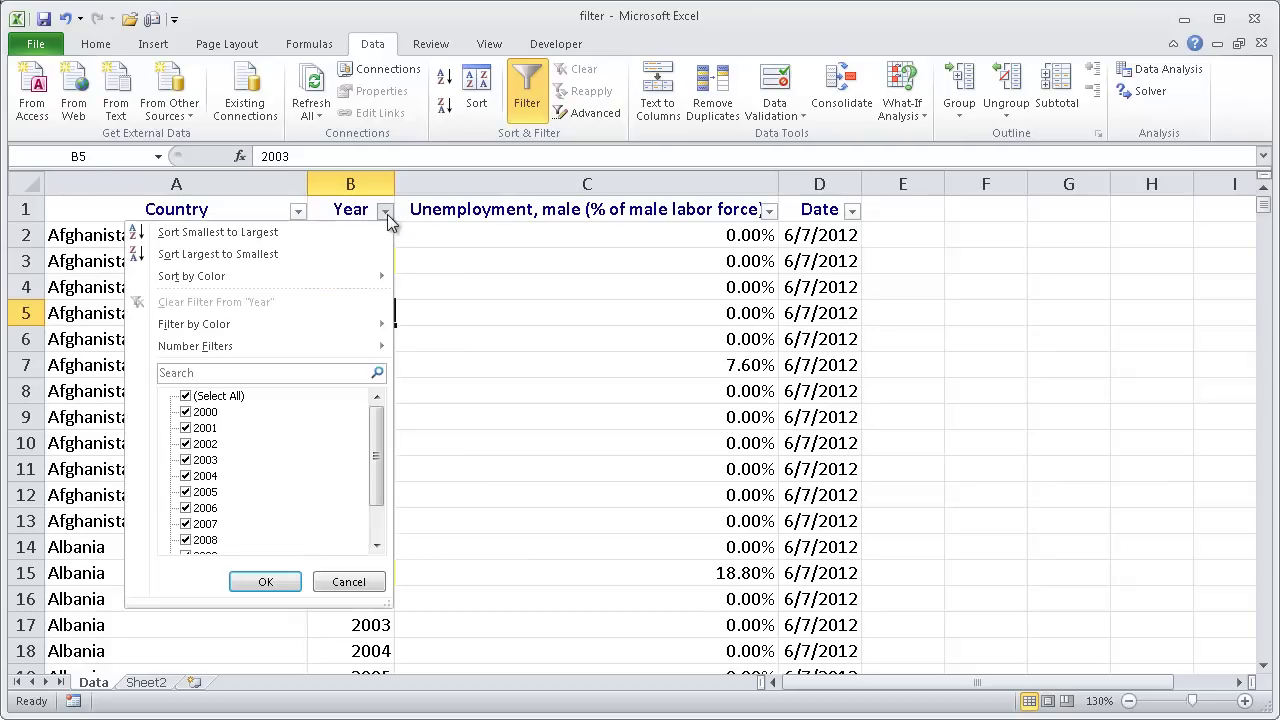
mouse_move(241, 337)
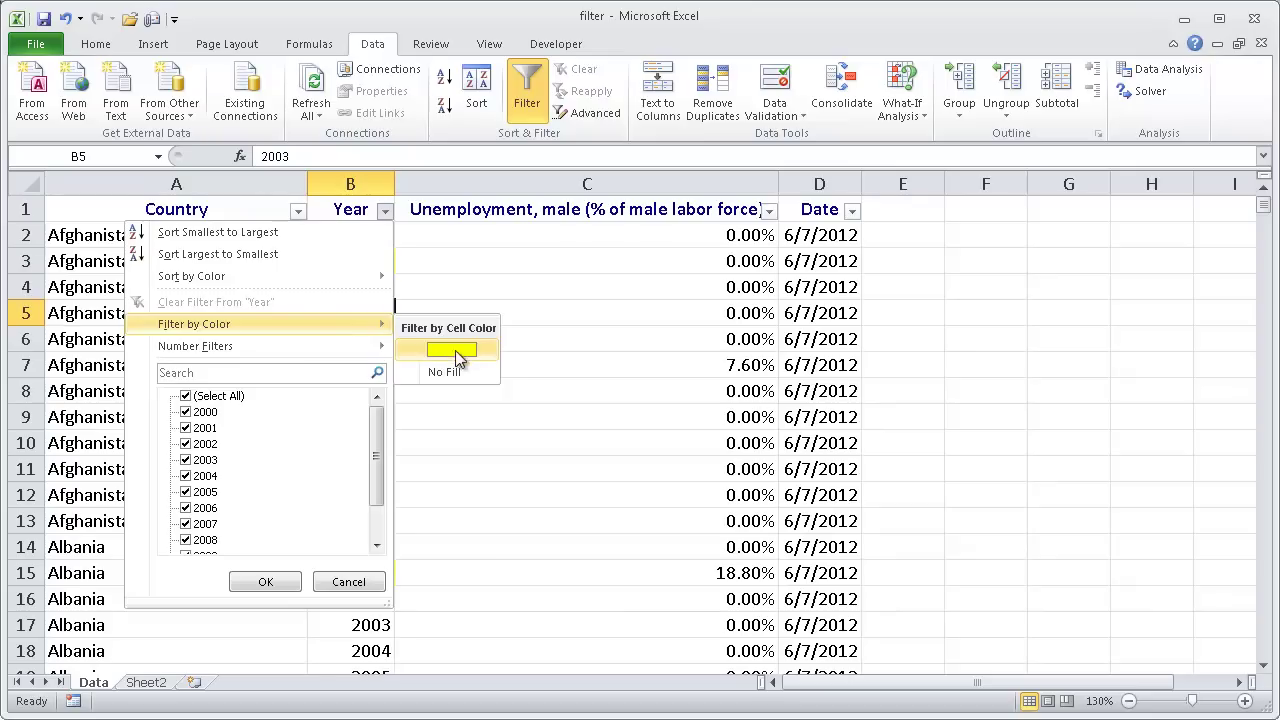
click(570, 336)
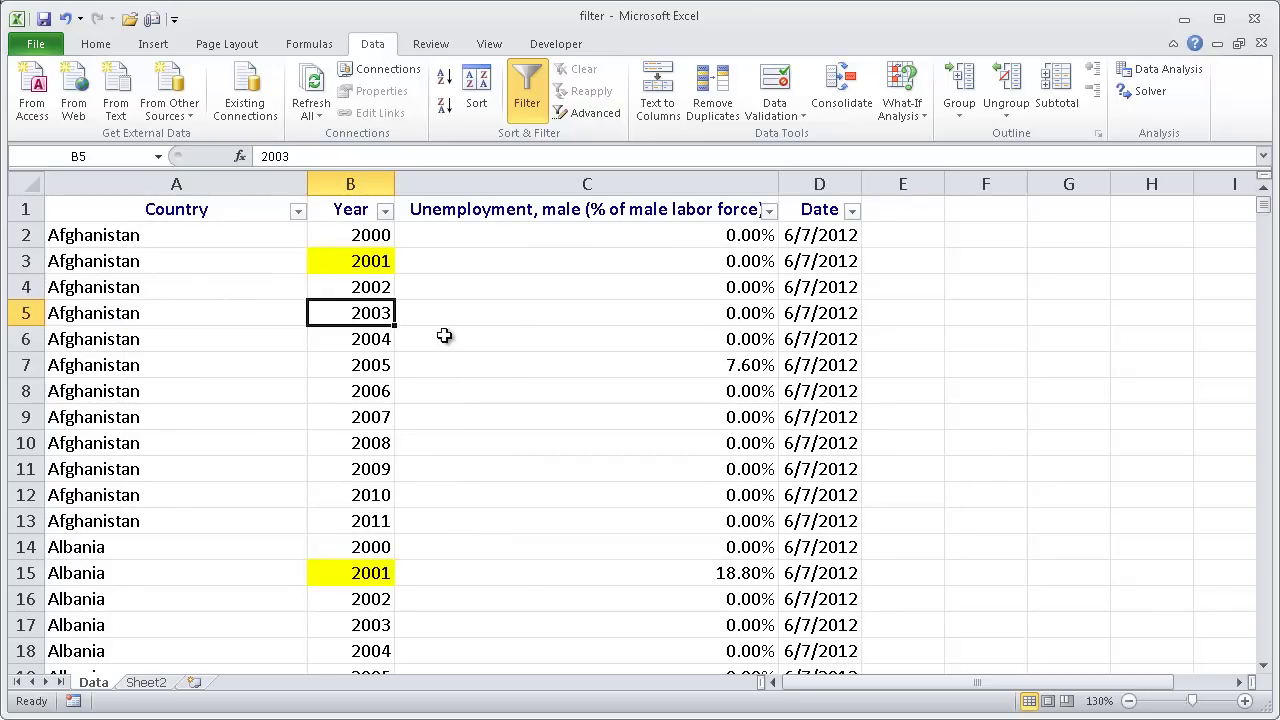
click(385, 211)
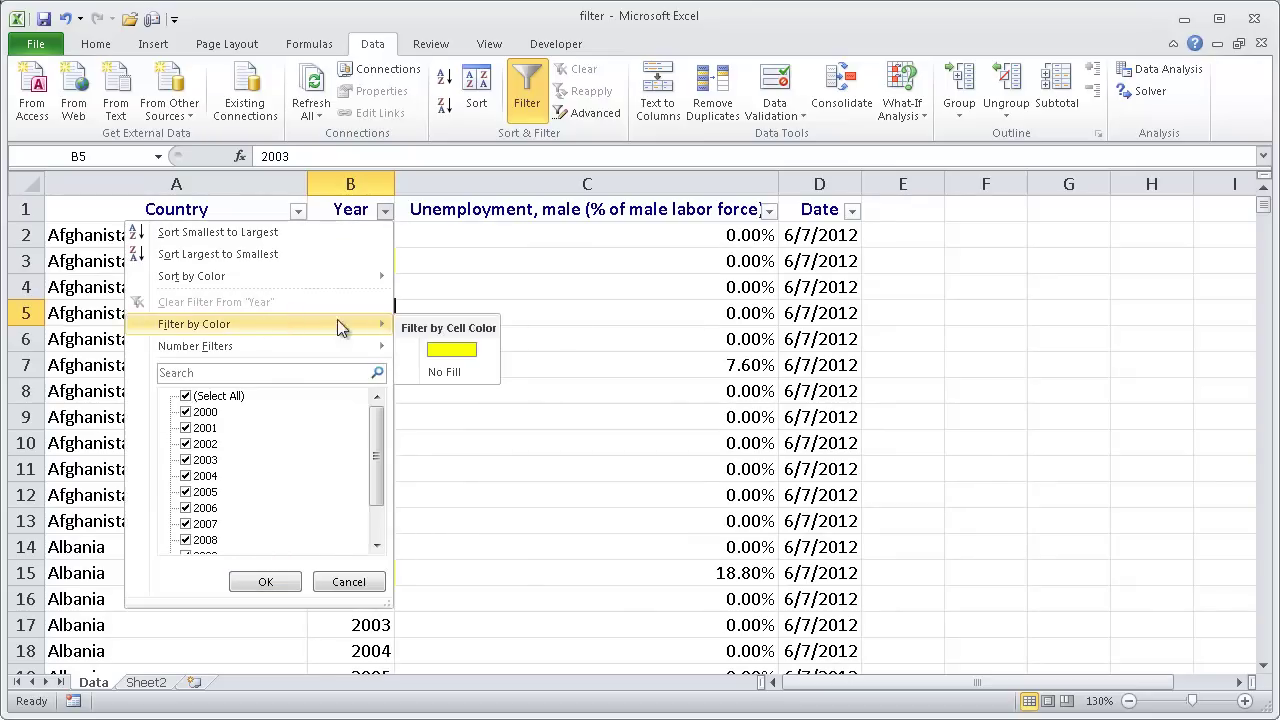
click(451, 350)
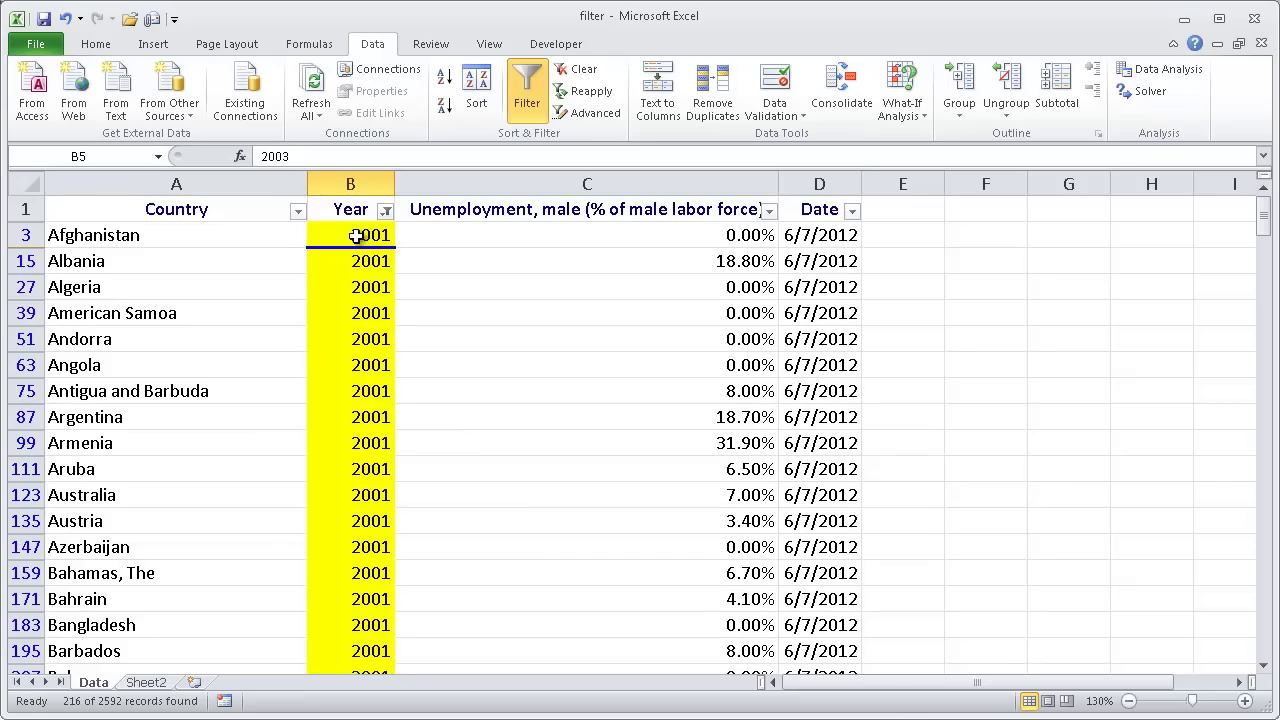
drag(354, 237, 376, 652)
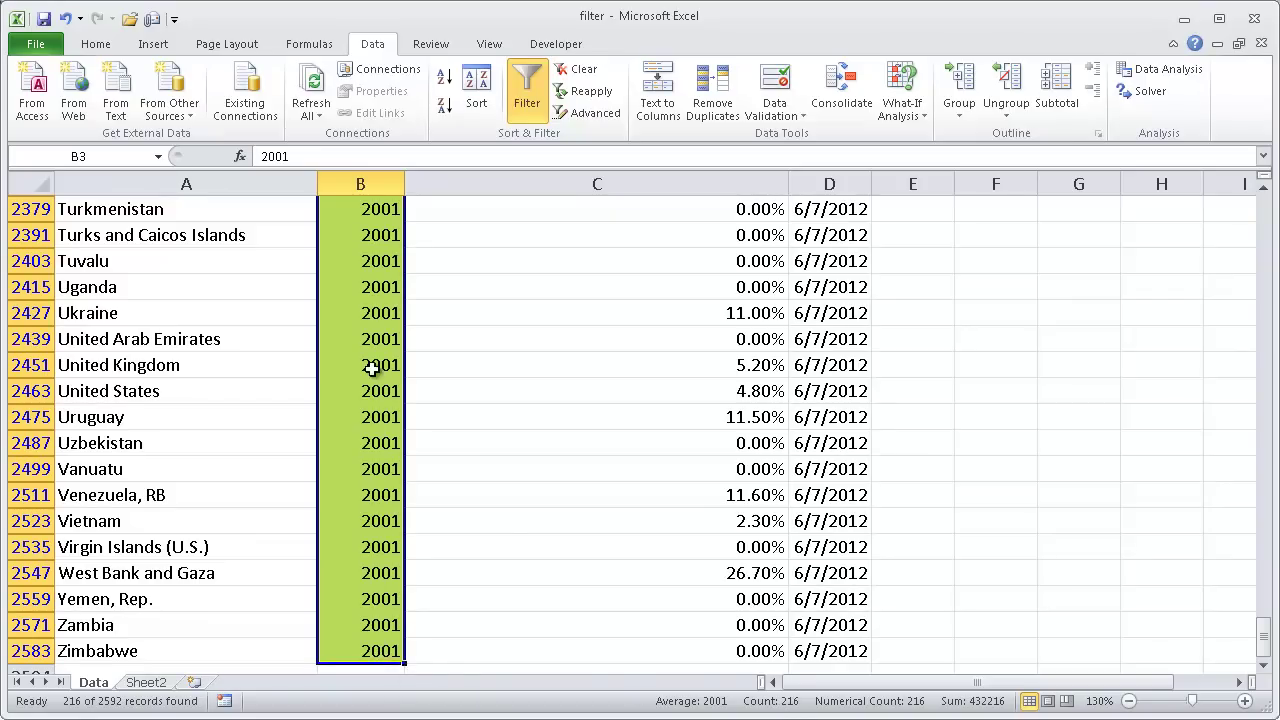
drag(1265, 652, 1260, 196)
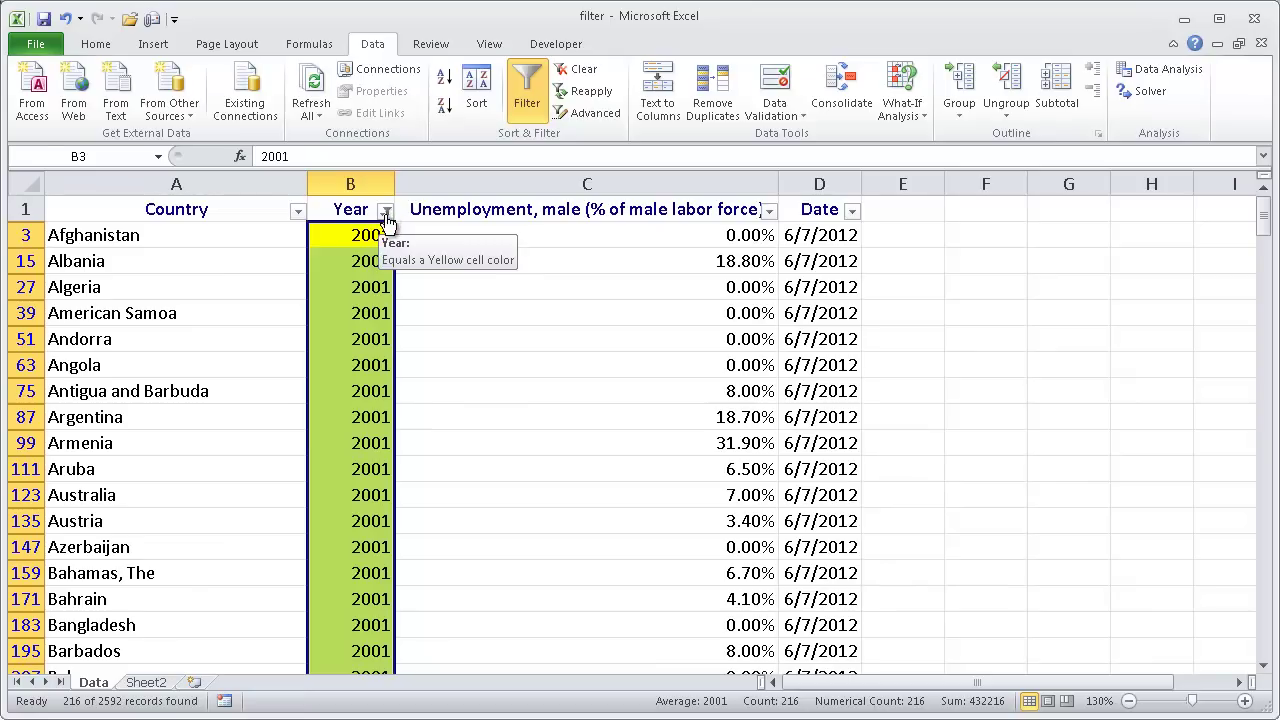
click(266, 336)
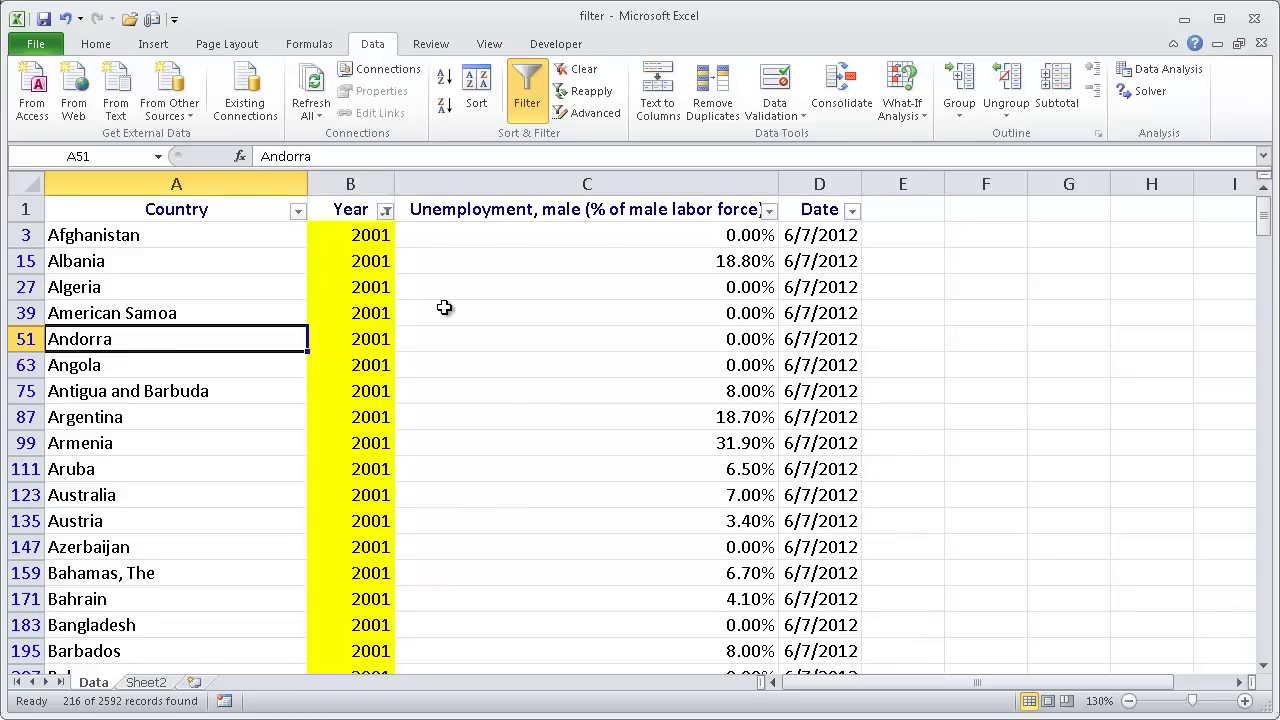
click(385, 212)
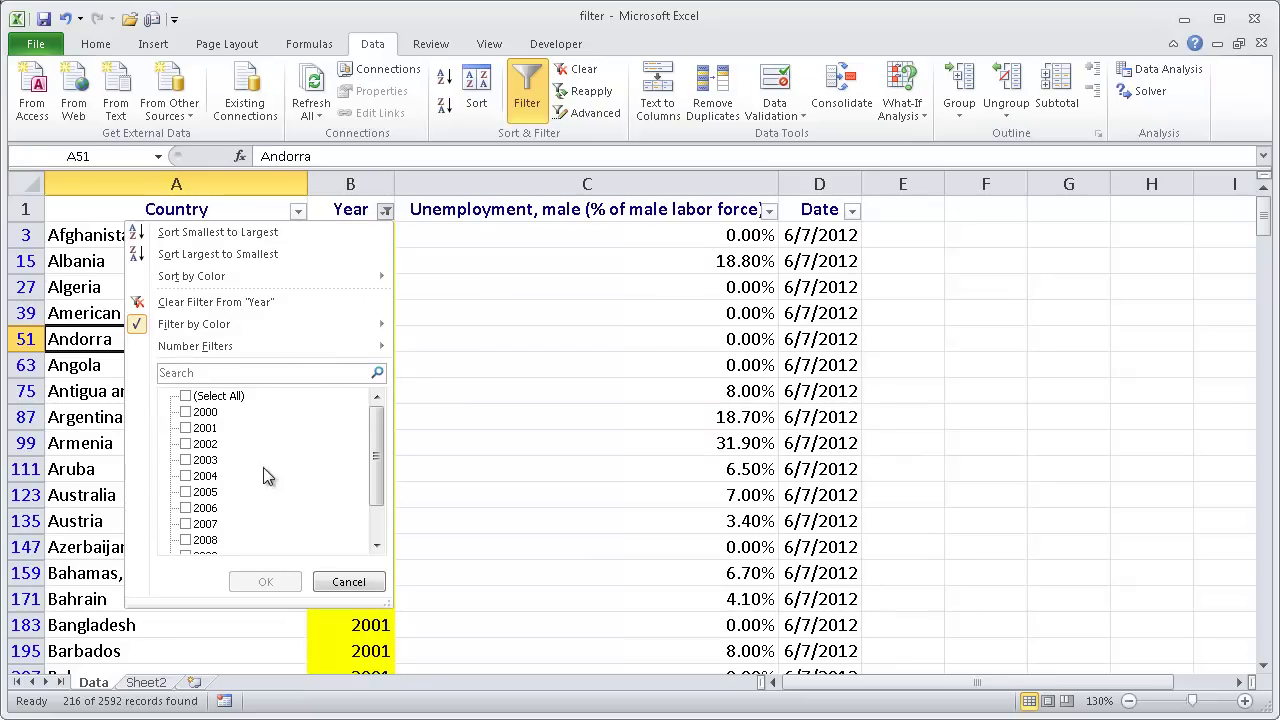
click(575, 535)
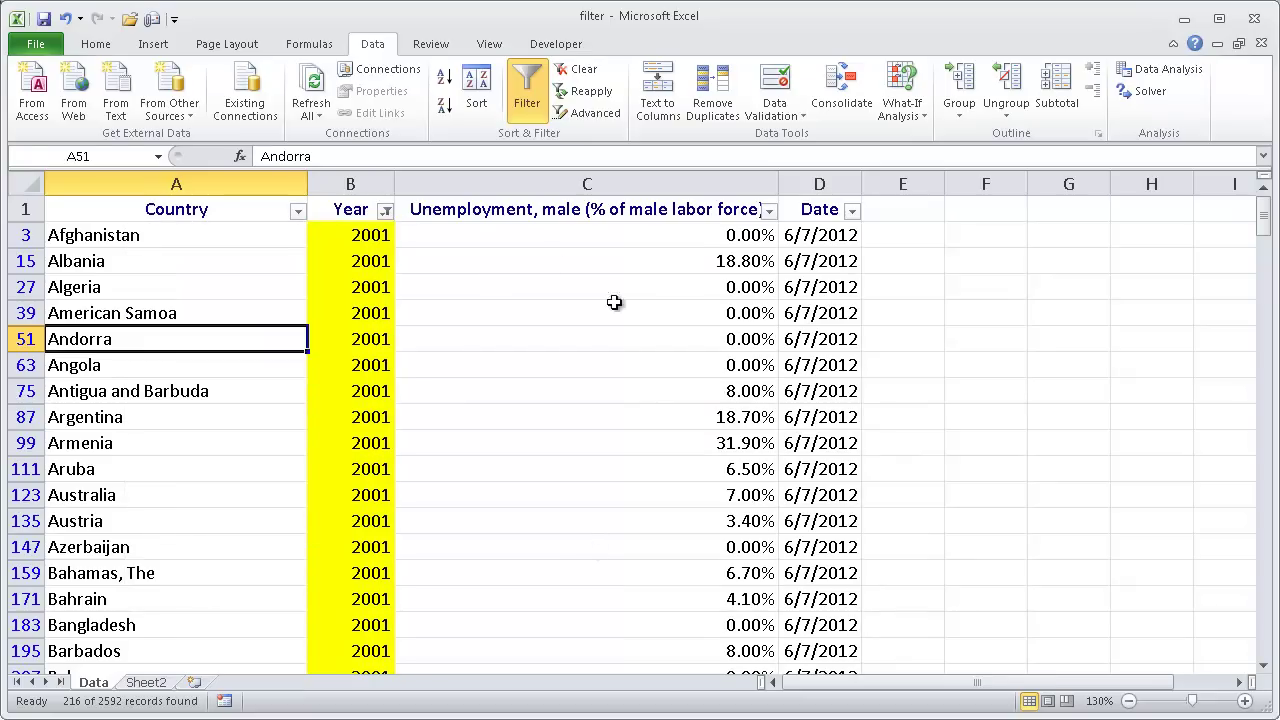
mouse_move(386, 218)
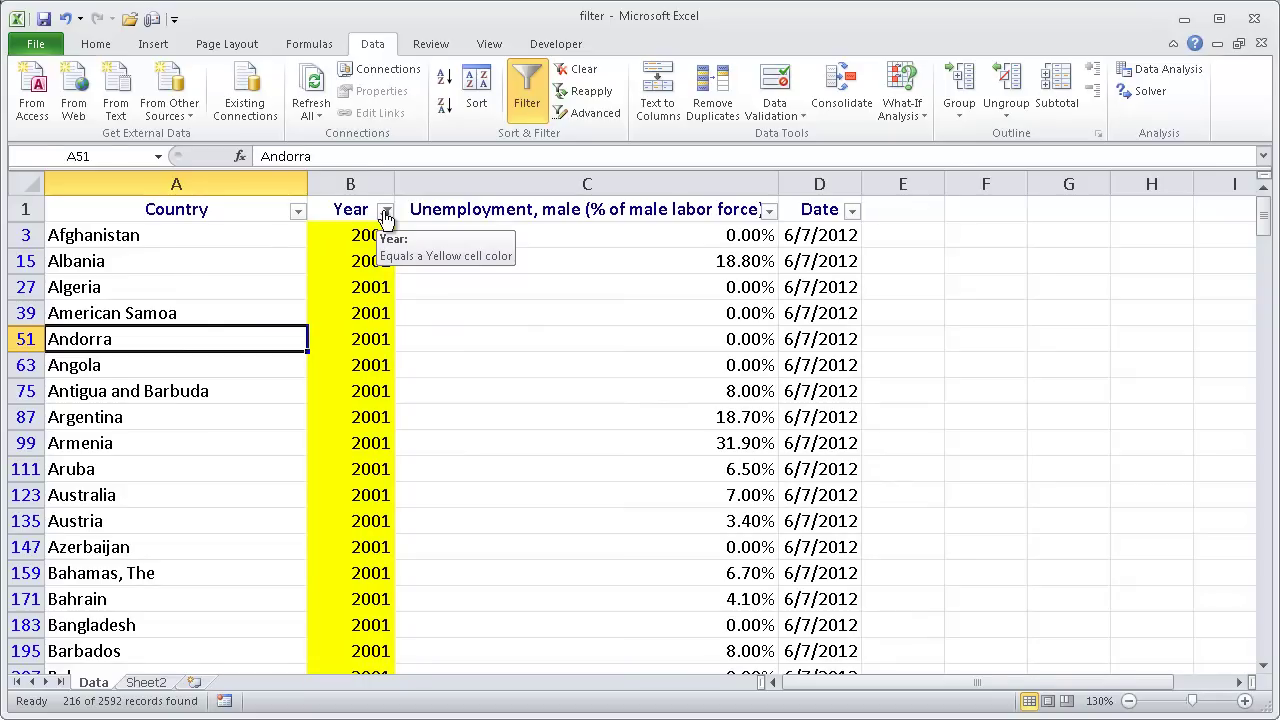
Clear the Year filter, filter Country to only Andorra, then clear the Country filter
click(386, 212)
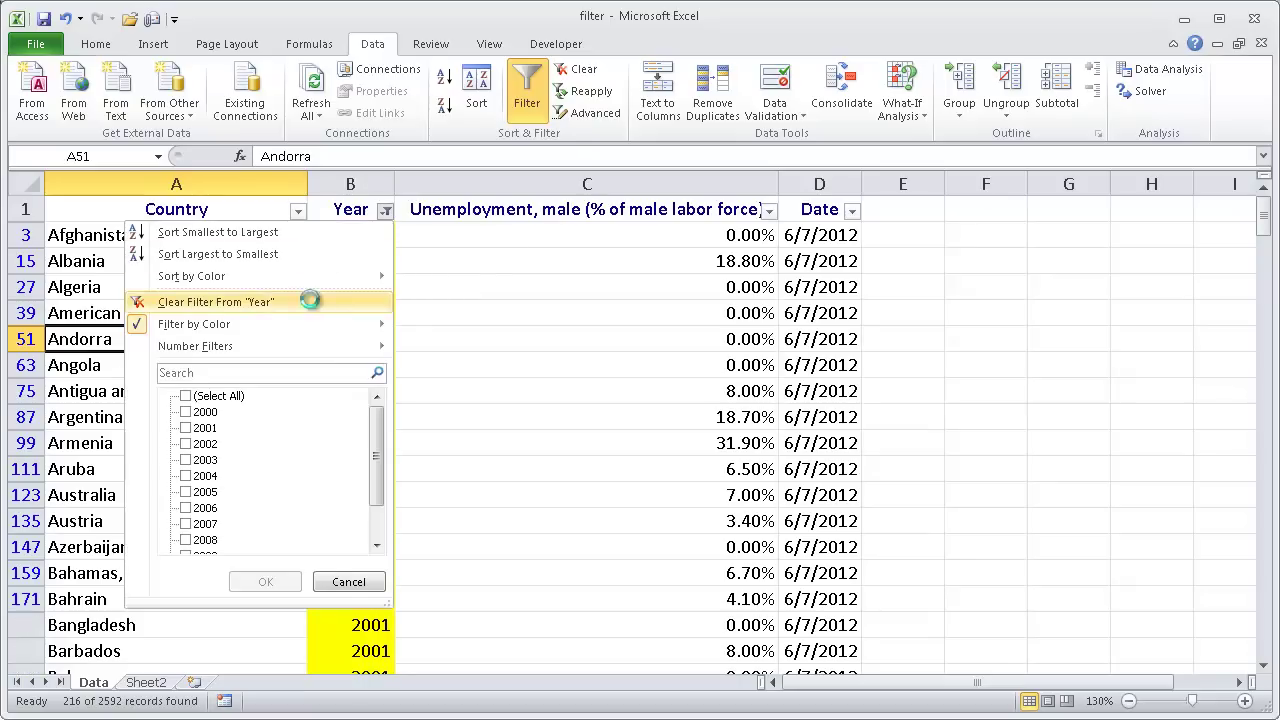
click(309, 252)
click(297, 211)
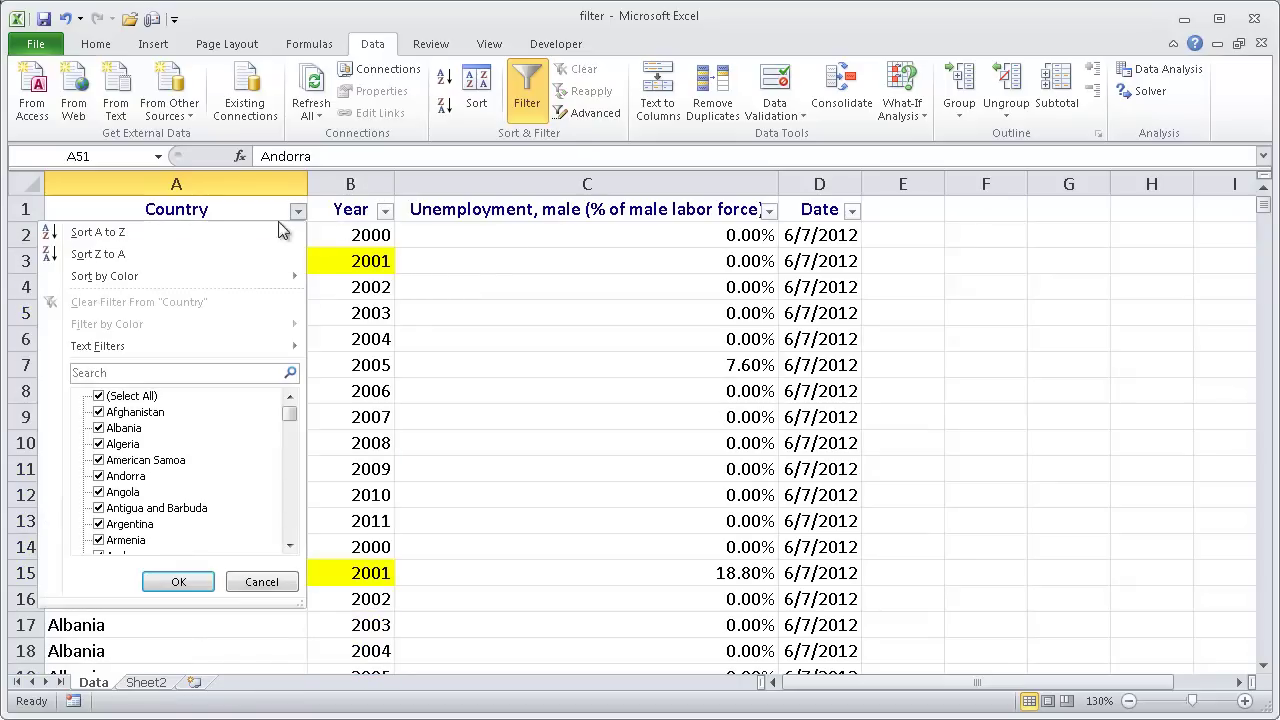
click(100, 397)
click(98, 476)
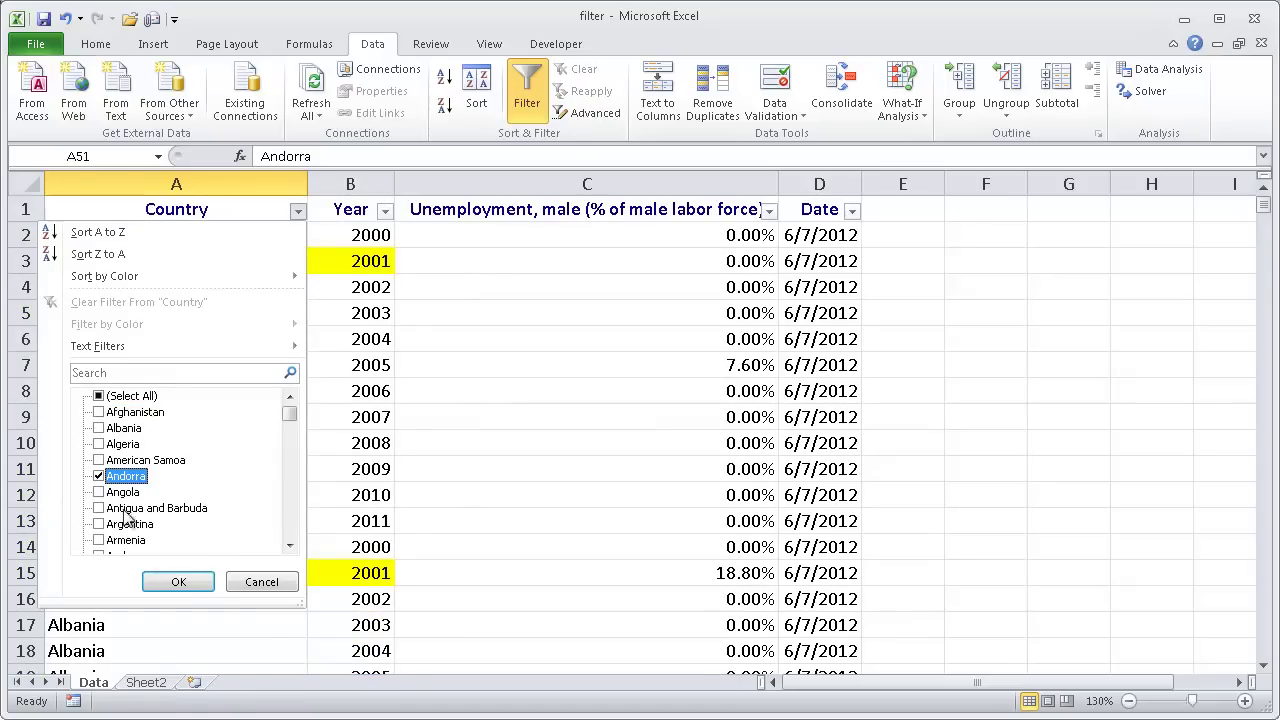
click(185, 584)
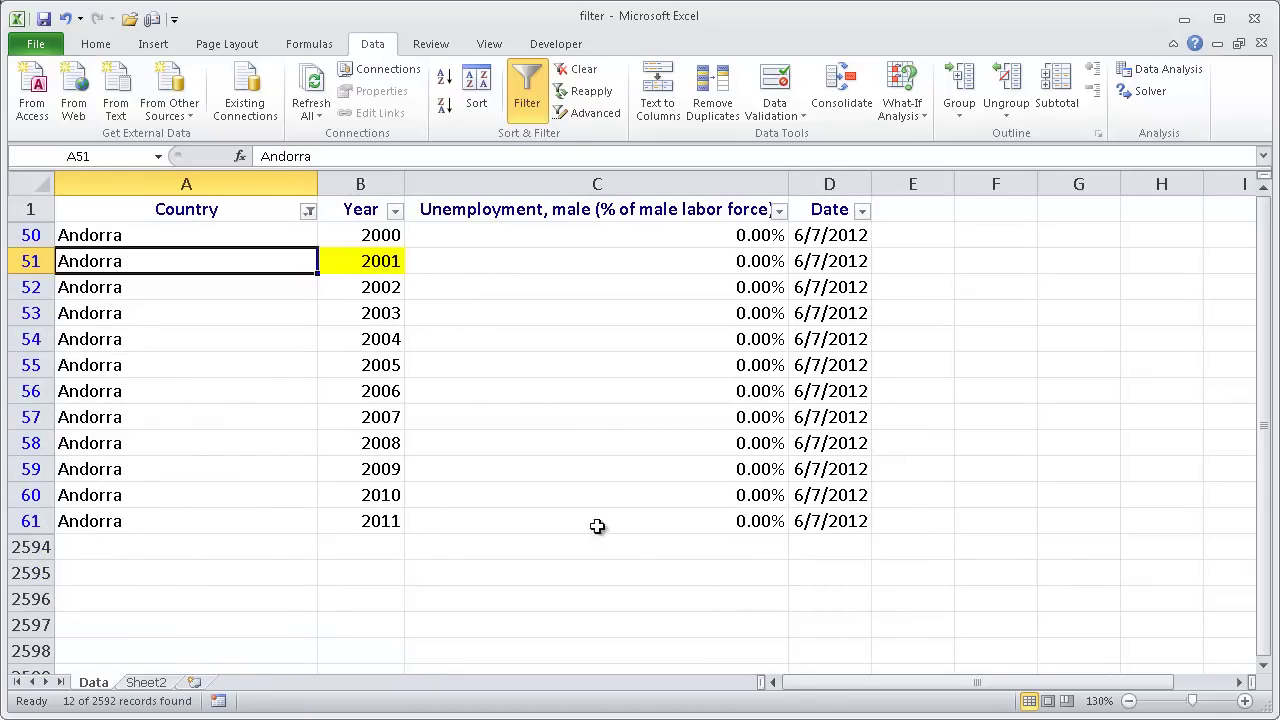
click(309, 214)
click(183, 297)
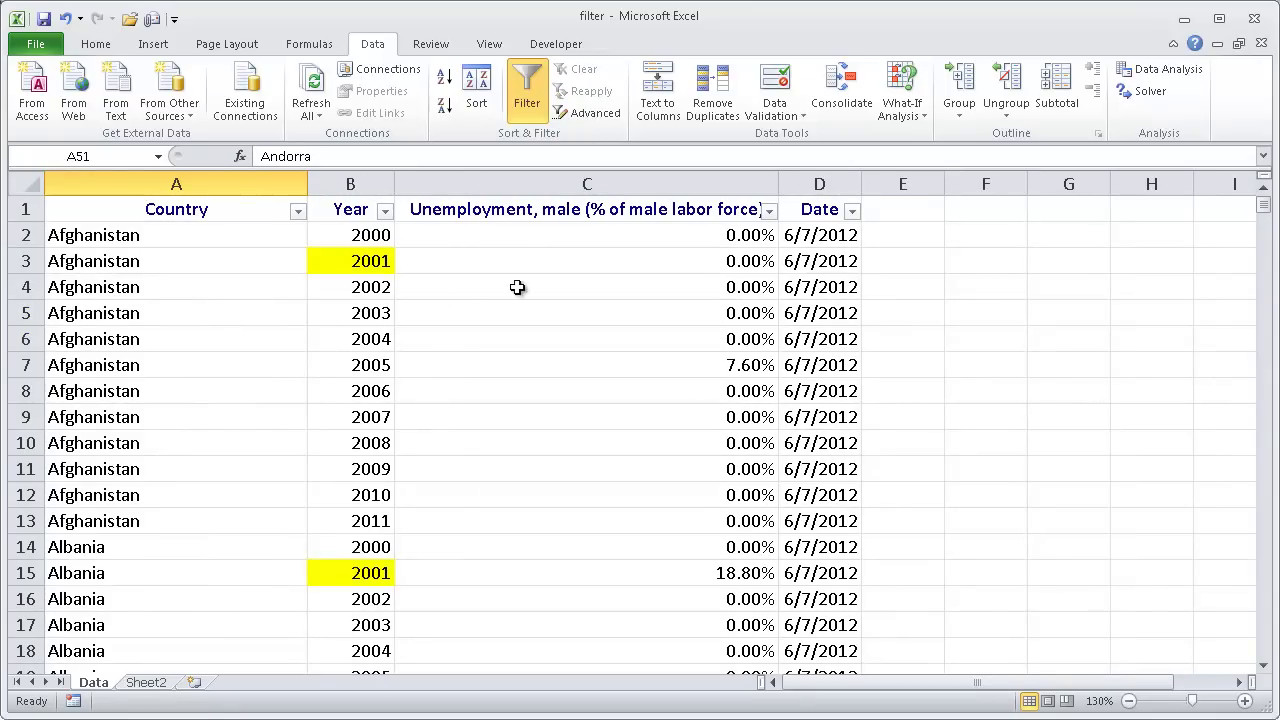
Sort Unemployment largest to smallest, so Djibouti 2002 at 54.60% tops the table
click(768, 211)
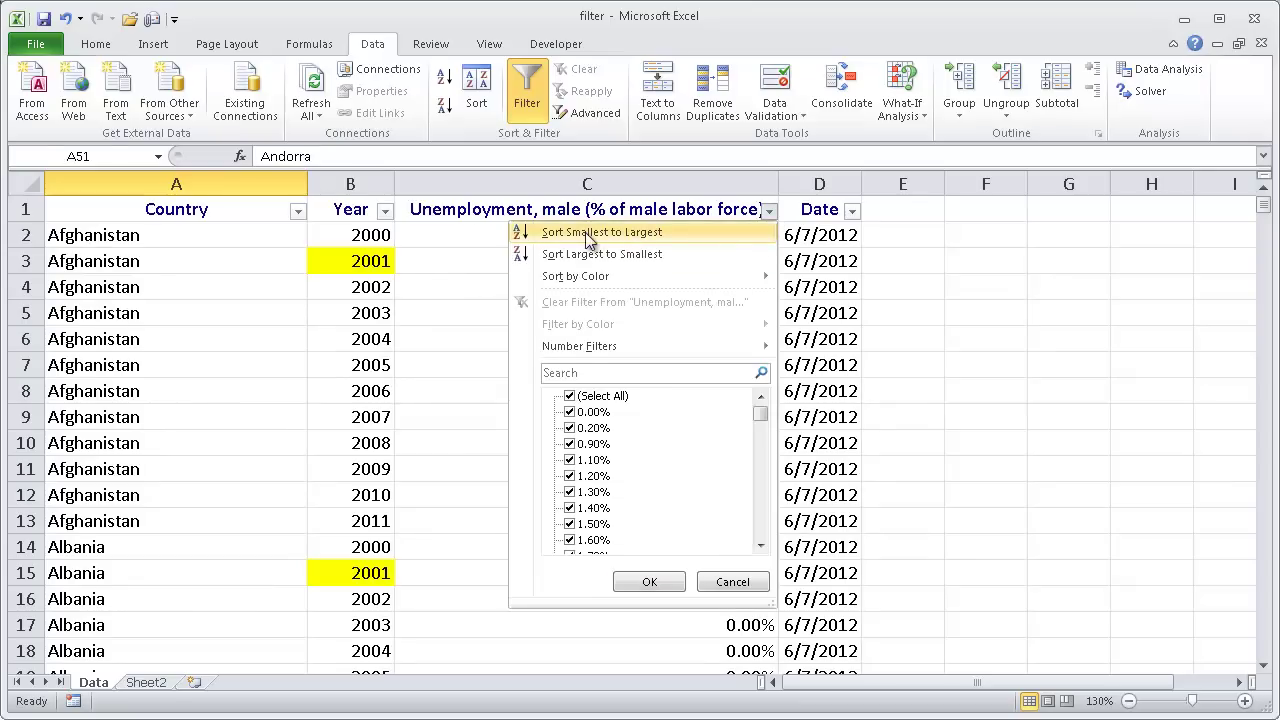
click(584, 236)
click(768, 211)
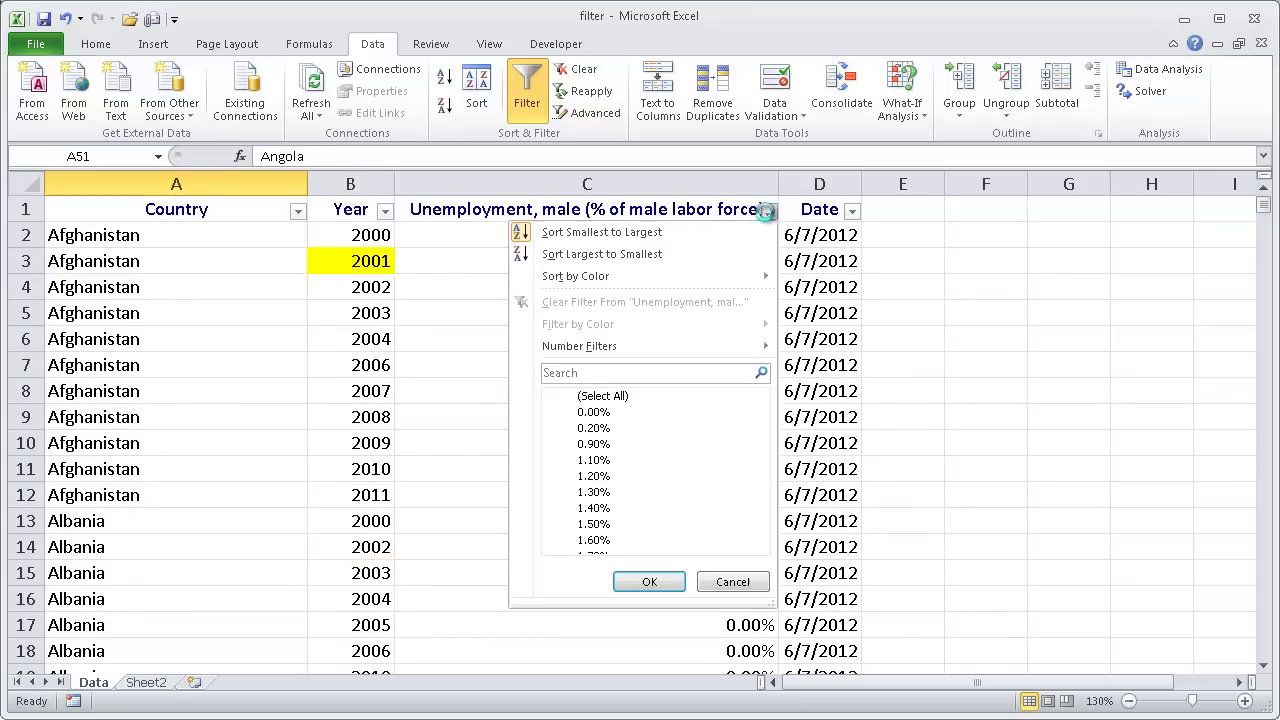
click(645, 260)
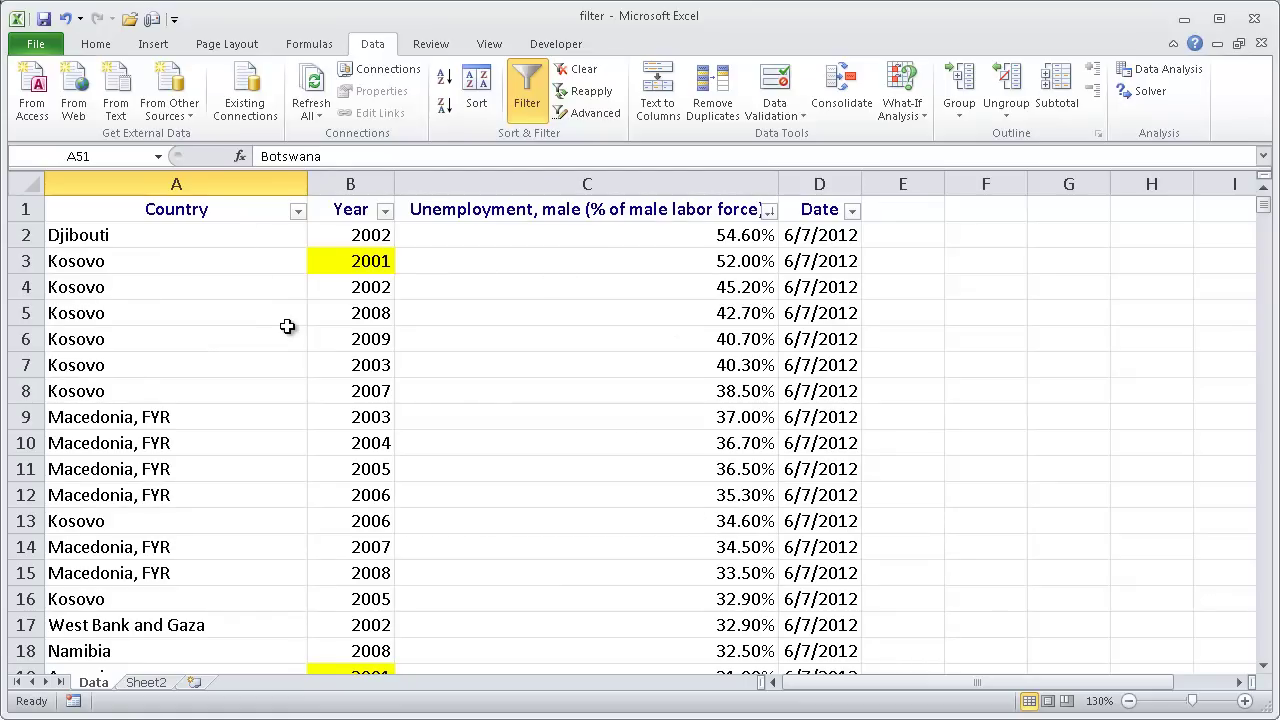
click(385, 210)
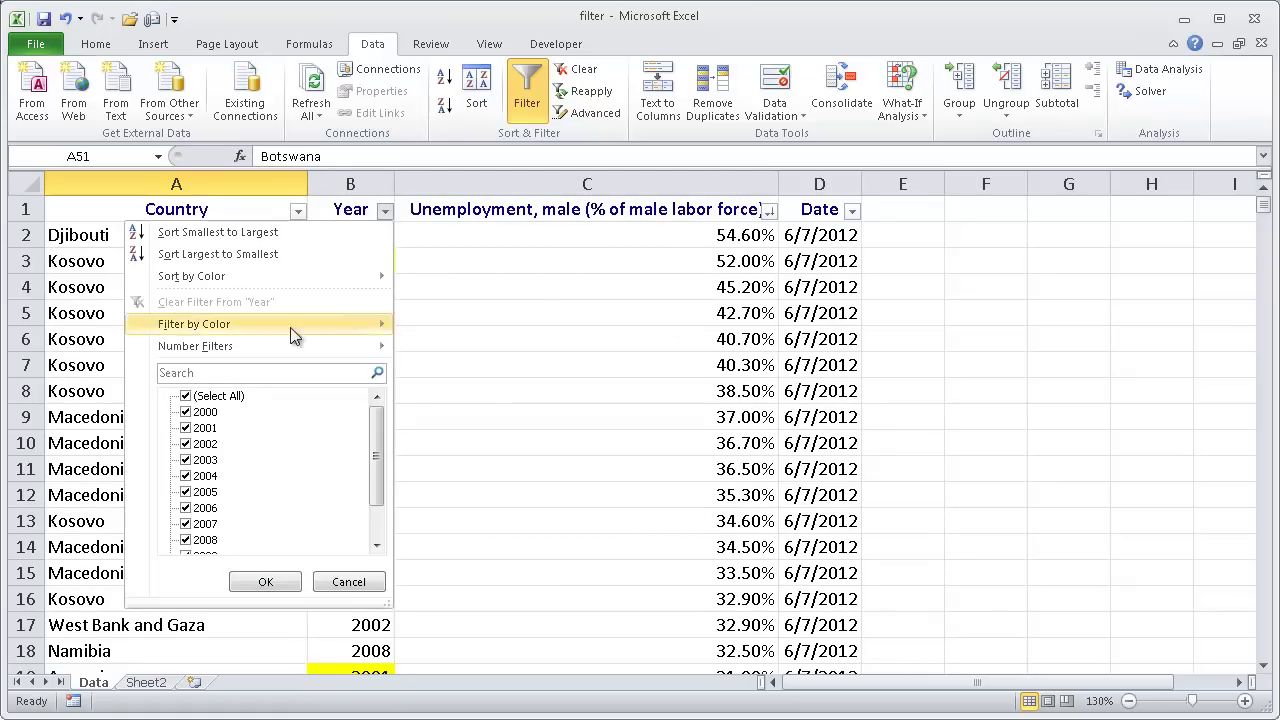
click(210, 395)
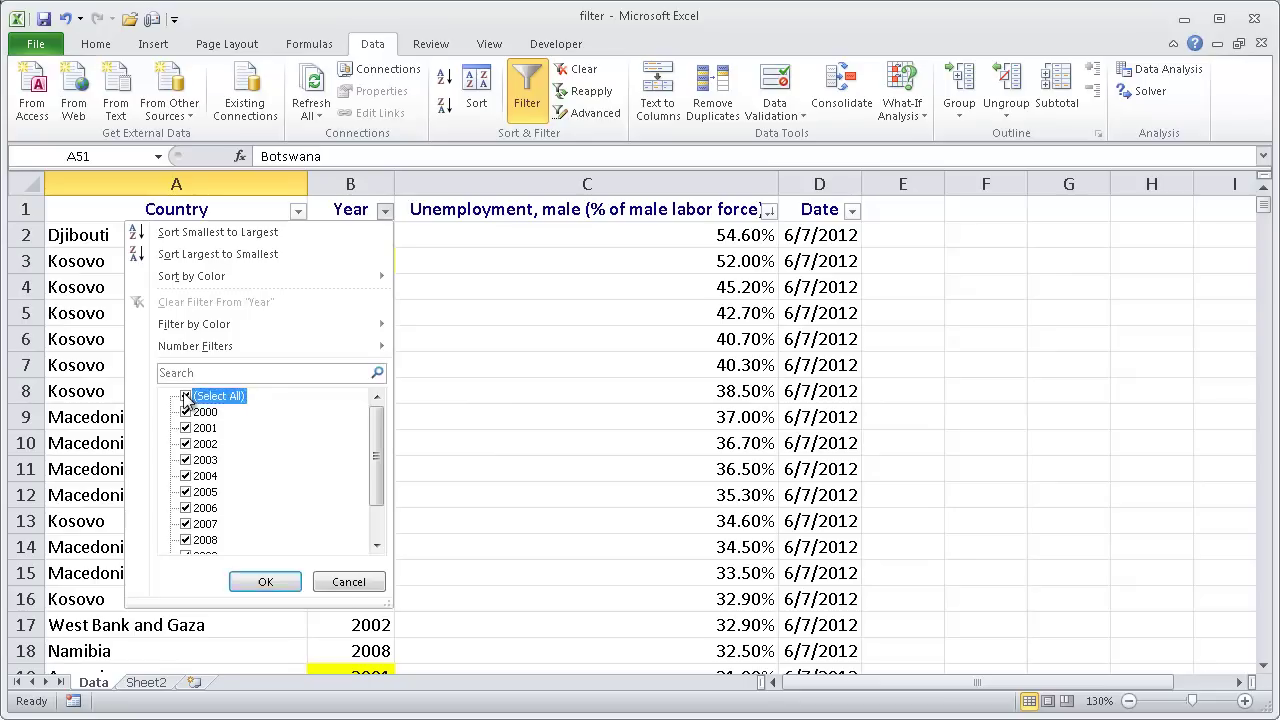
click(500, 393)
click(385, 211)
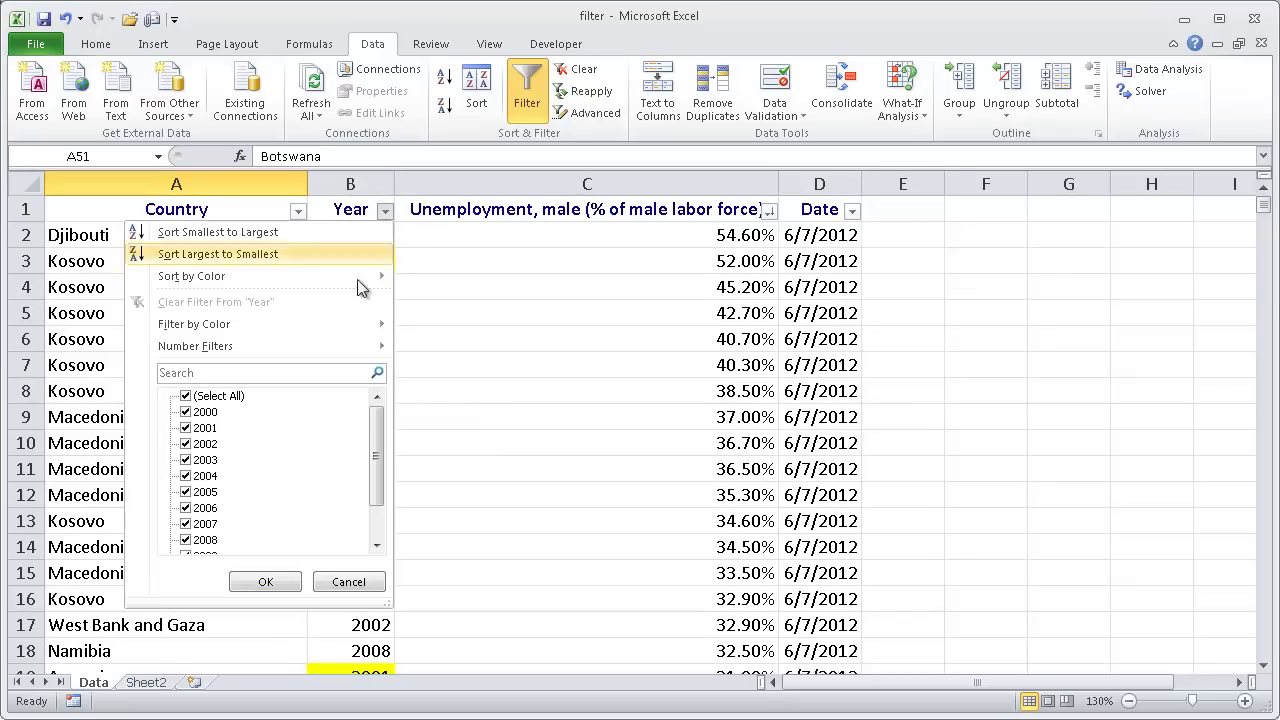
click(186, 397)
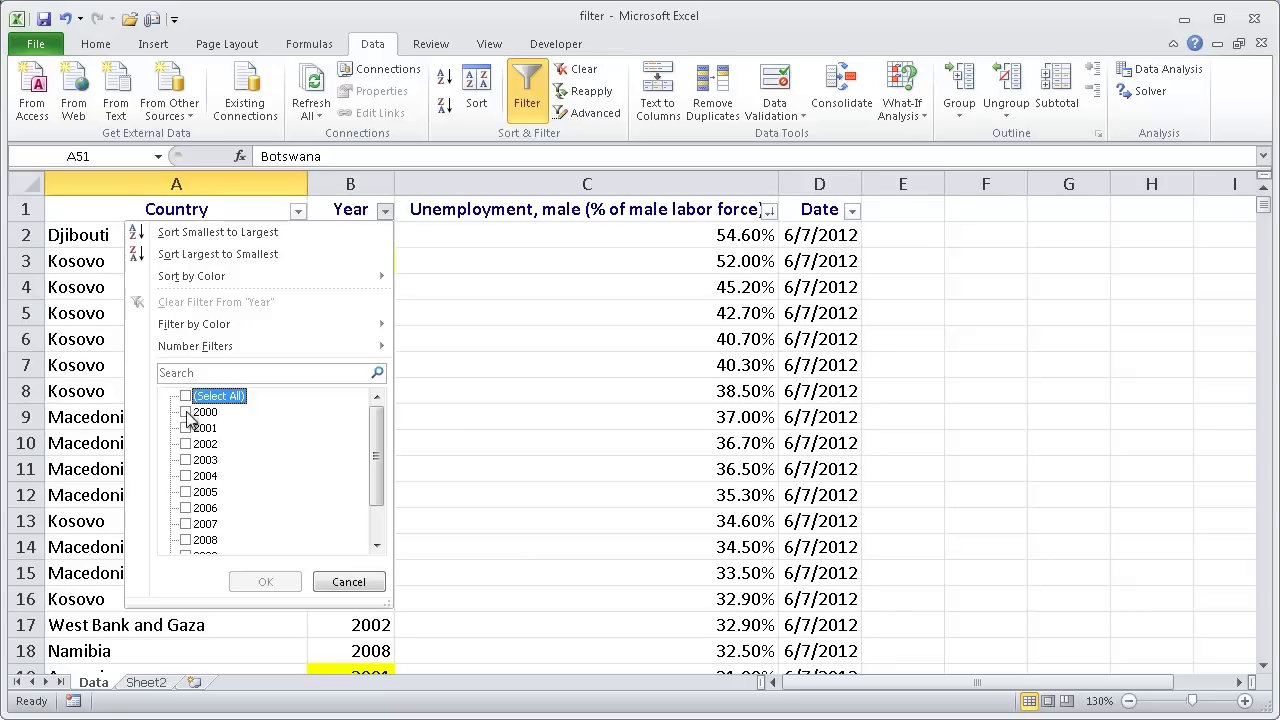
click(188, 411)
drag(380, 431, 382, 405)
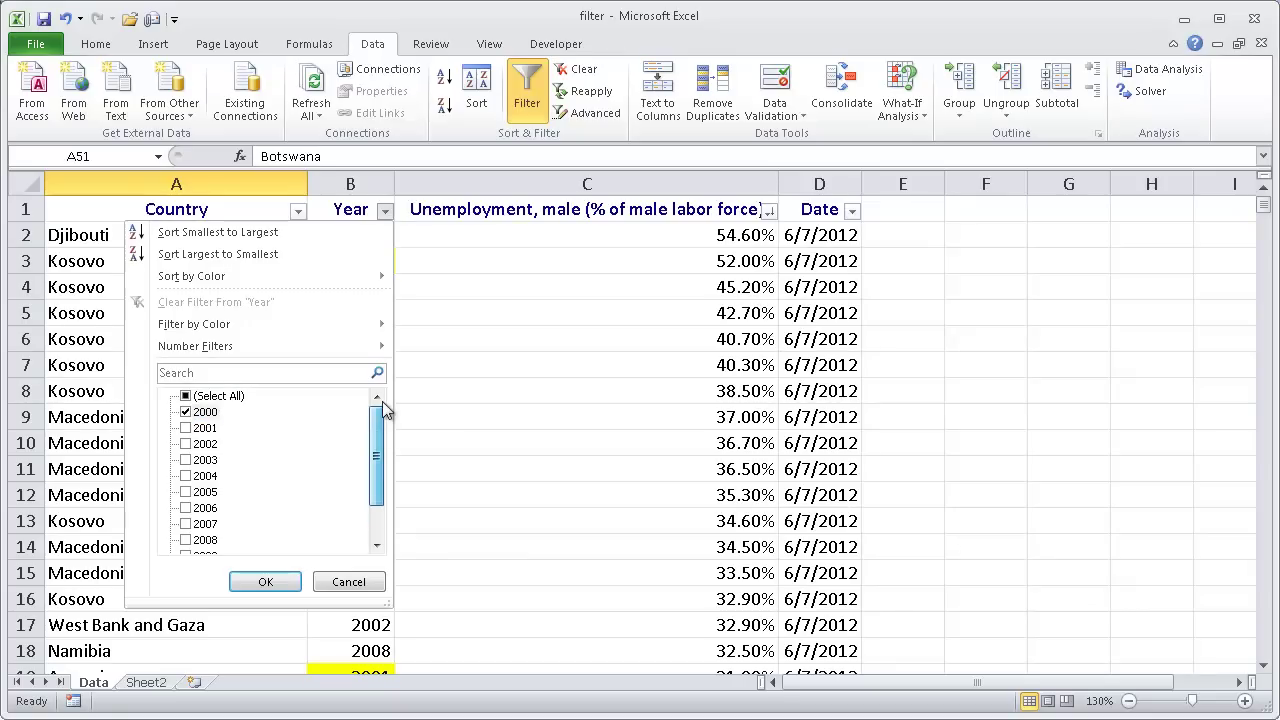
click(186, 397)
click(266, 583)
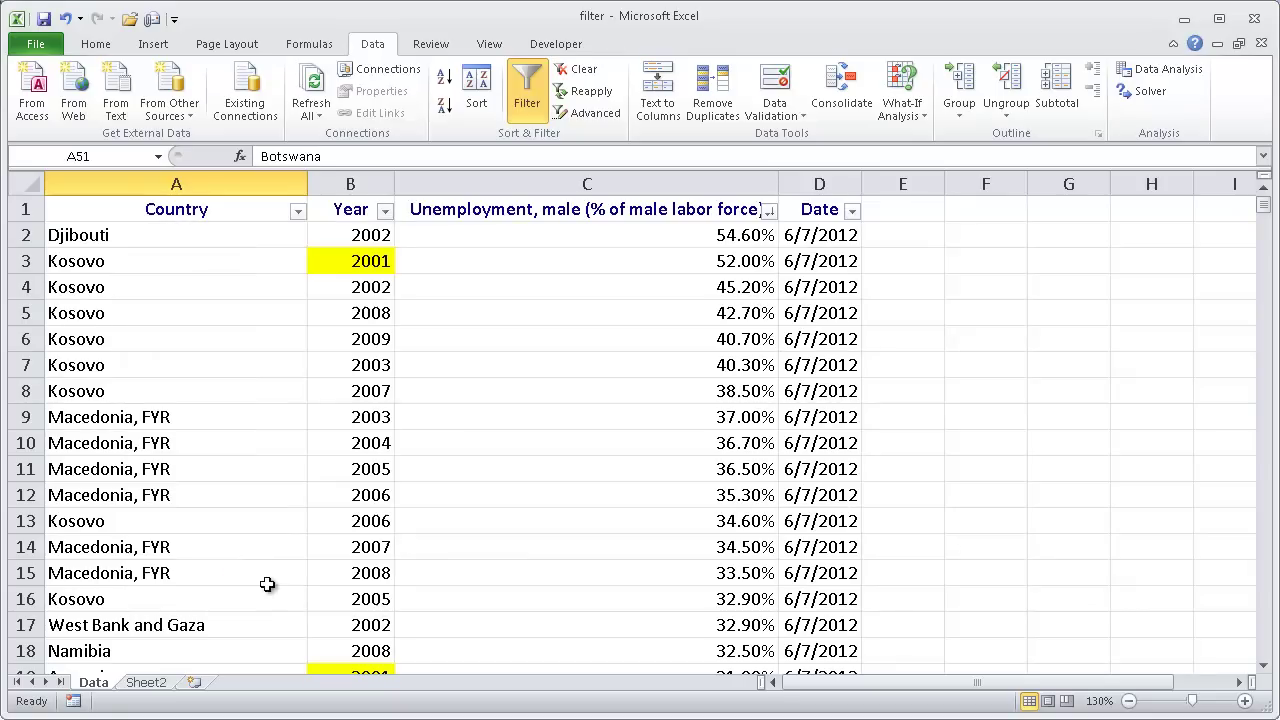
Filter the Country column with the search 'islan' so only the 96 island-country records show
click(297, 212)
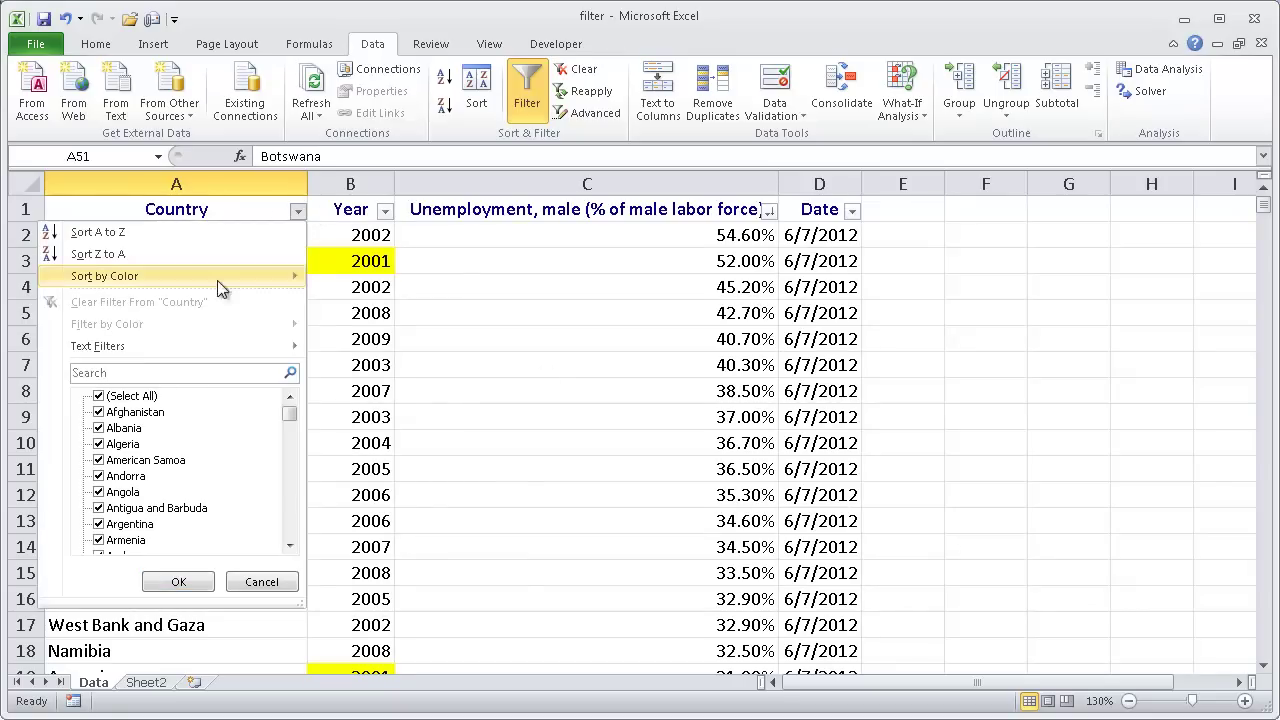
click(163, 372)
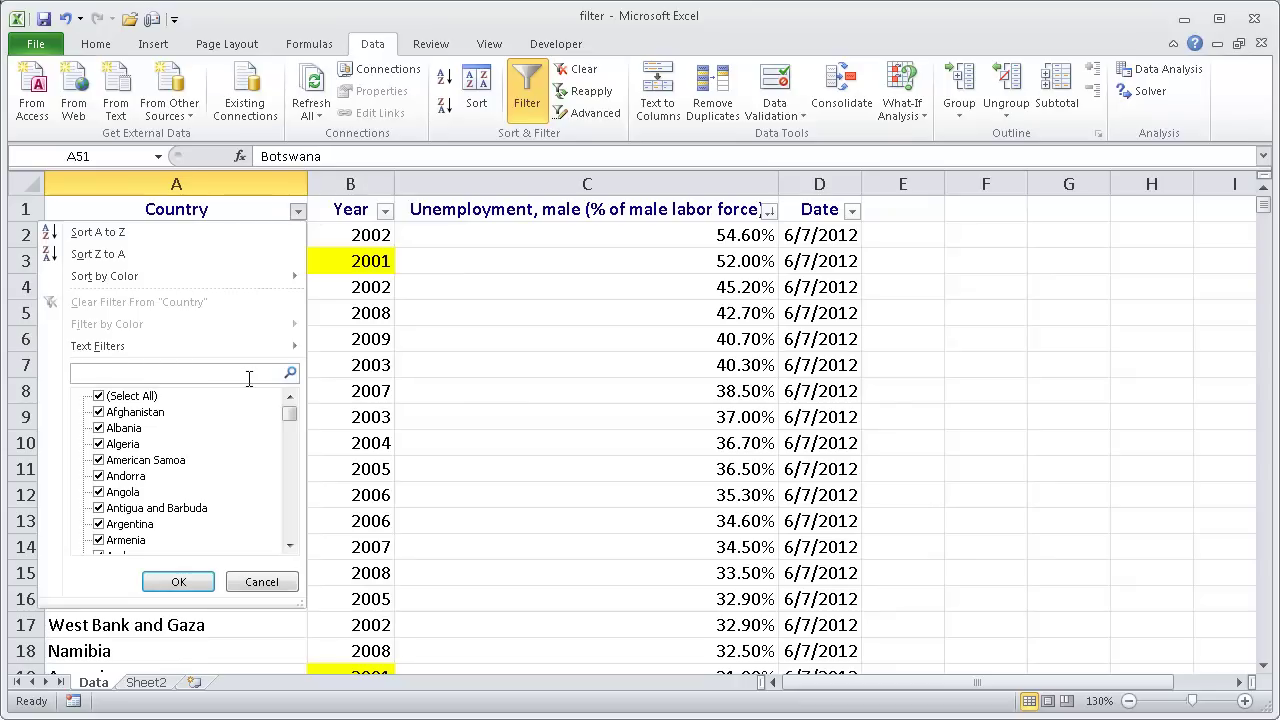
mouse_move(107, 353)
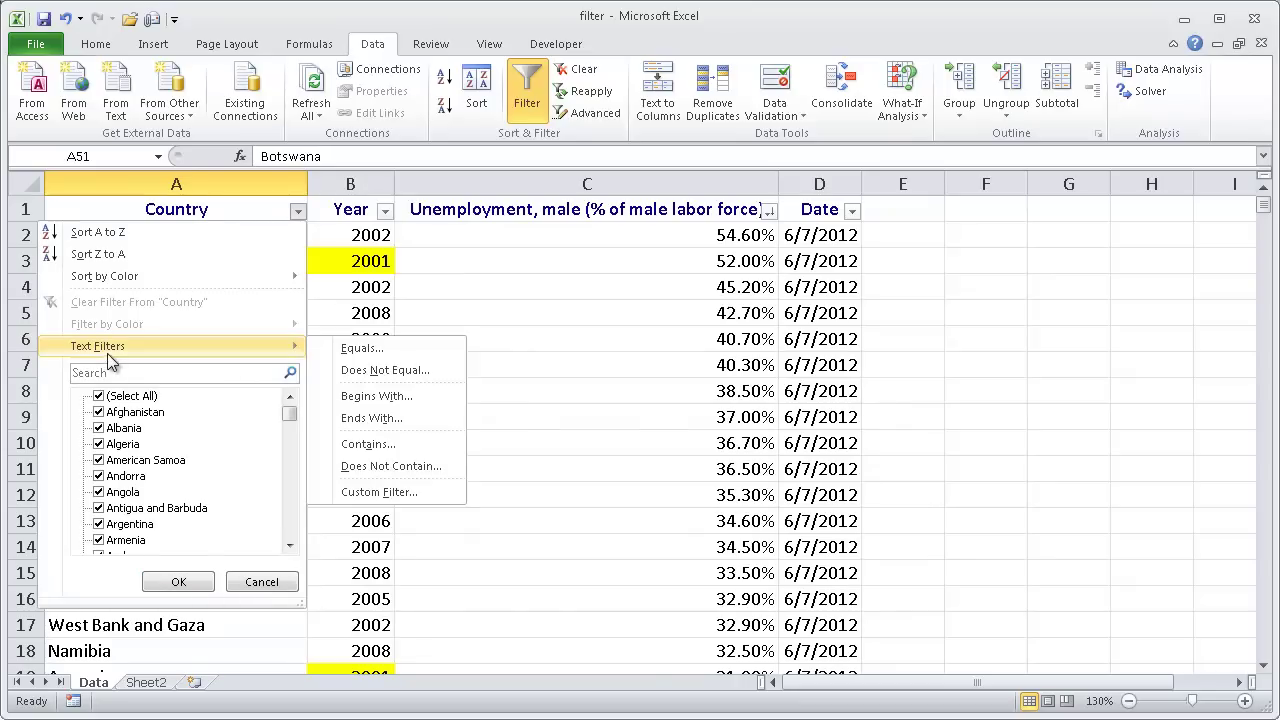
click(215, 376)
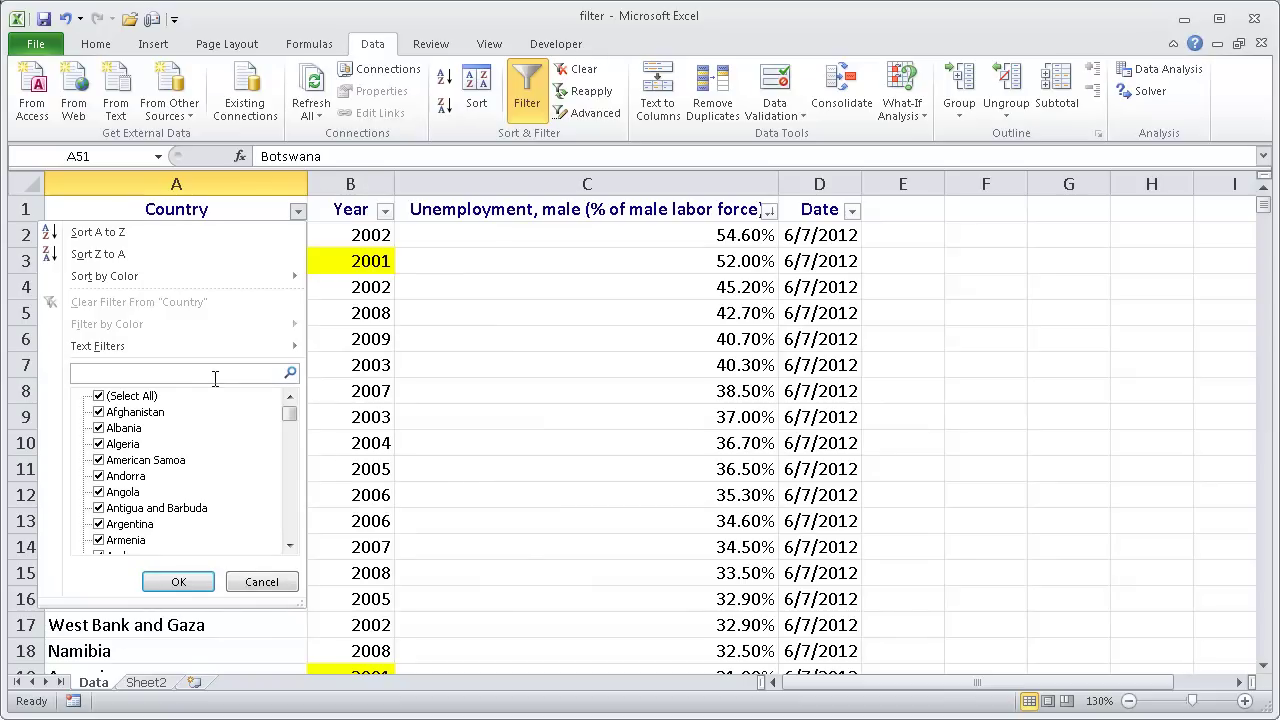
text(isla)
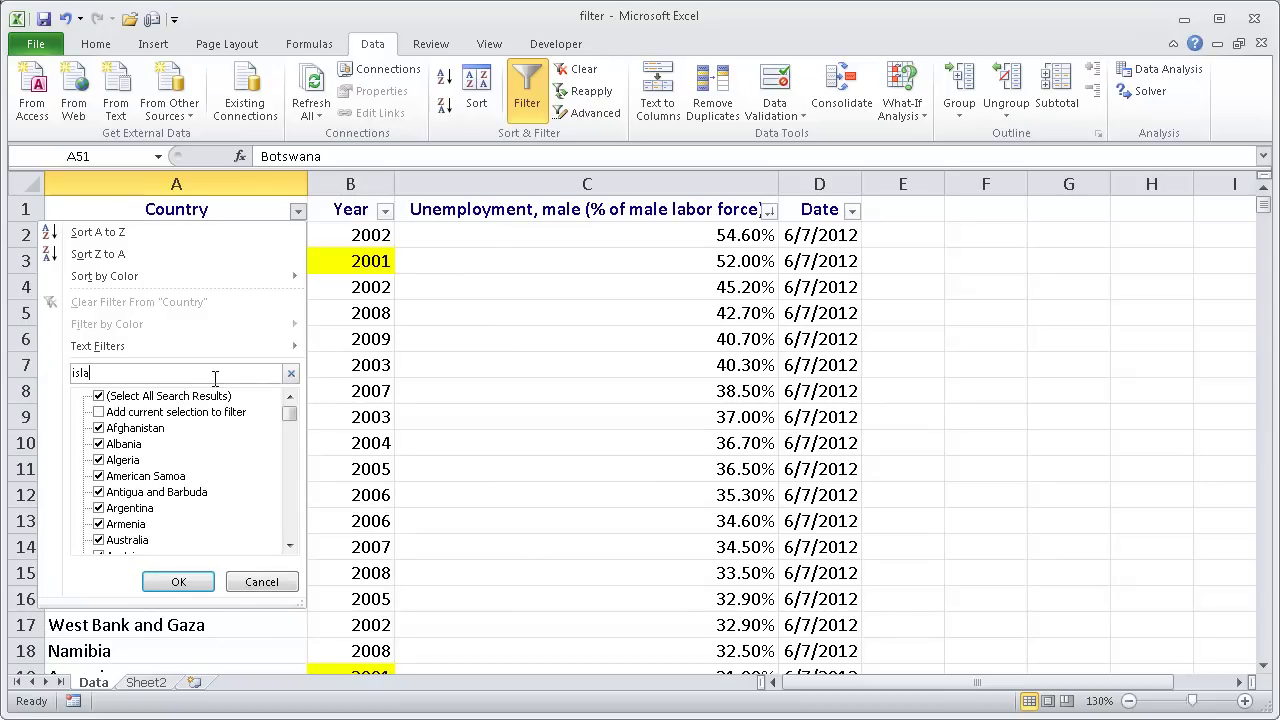
text(nd)
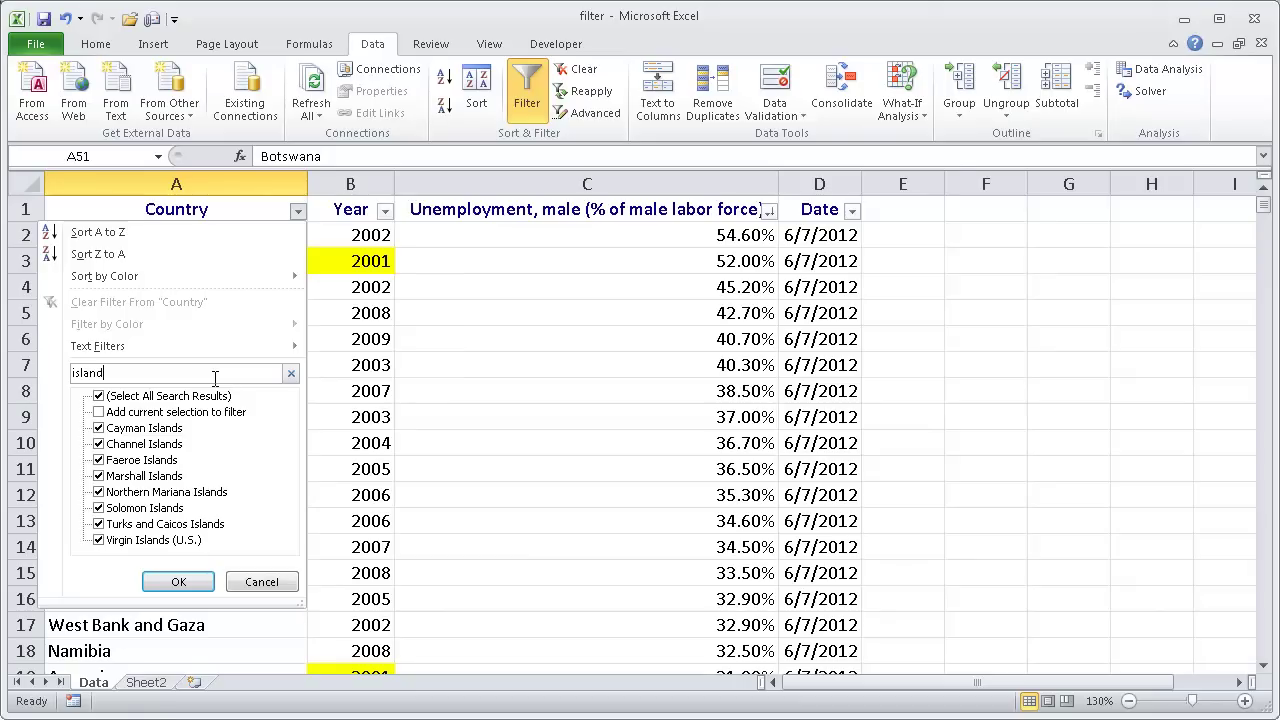
click(185, 582)
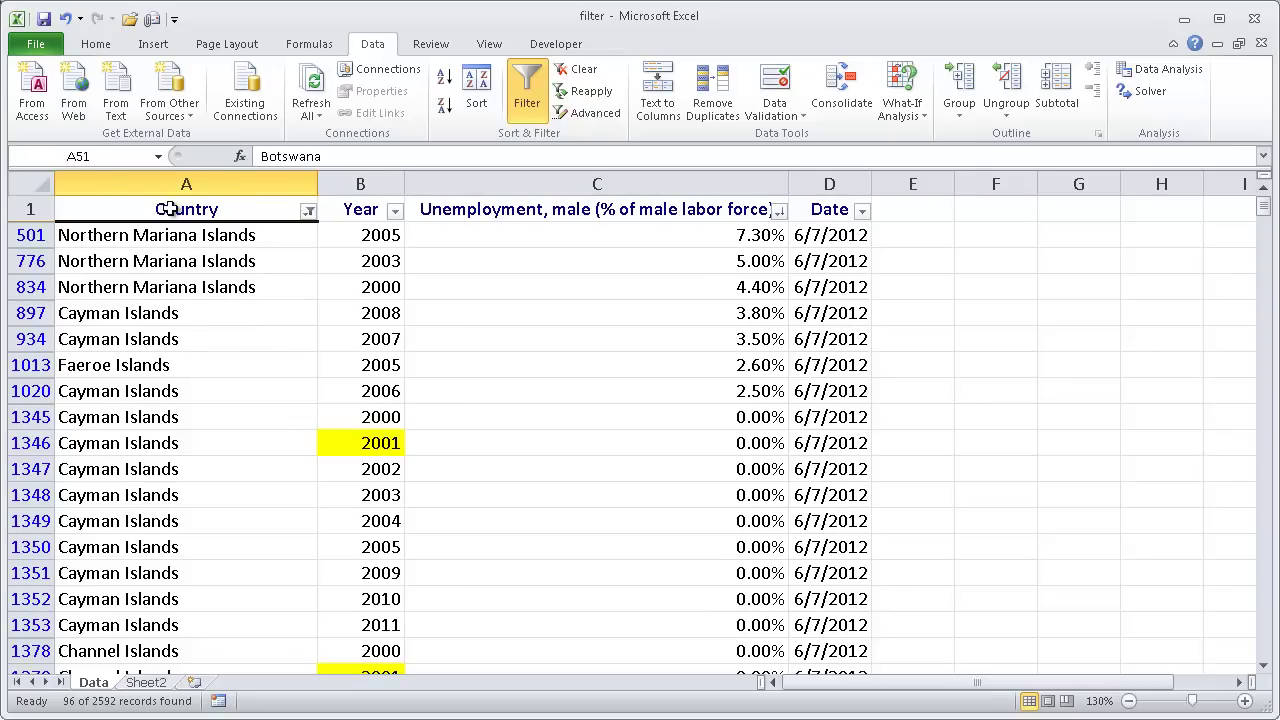
Copy the filtered island table with headers (A1:D1379) and pick Sheet2's A1 as the destination
drag(170, 209, 858, 644)
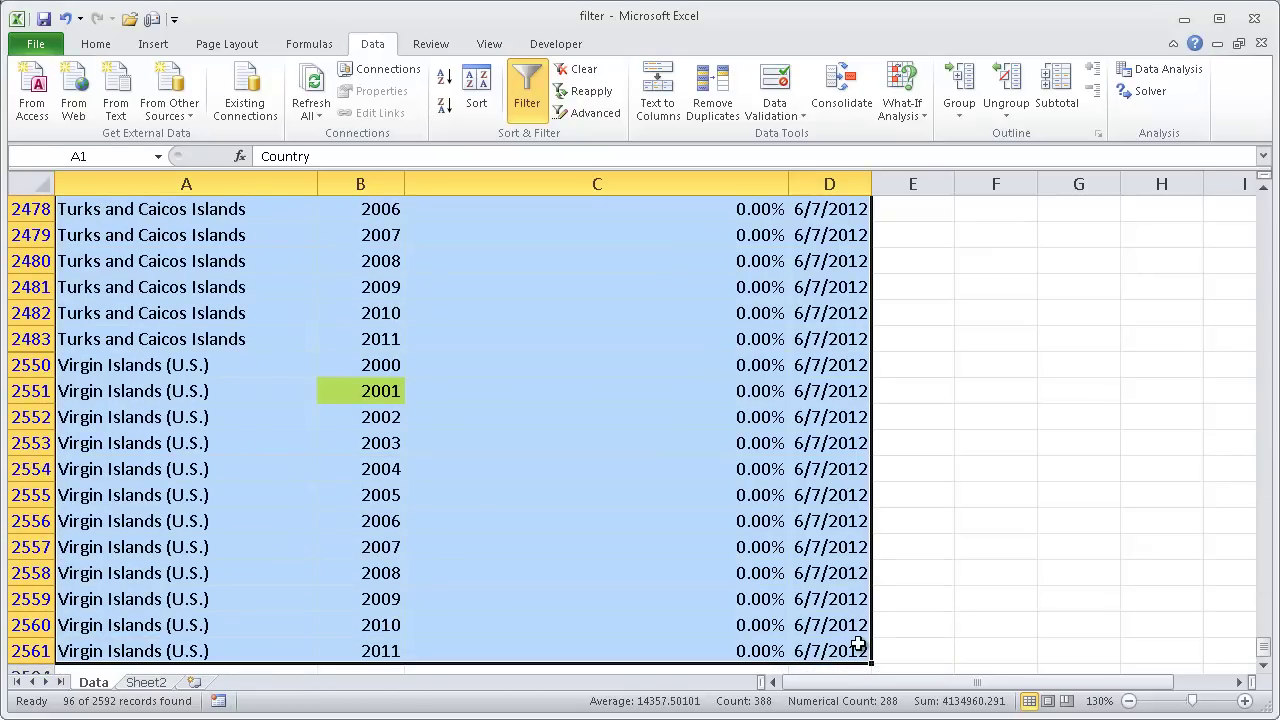
key(ctrl+c)
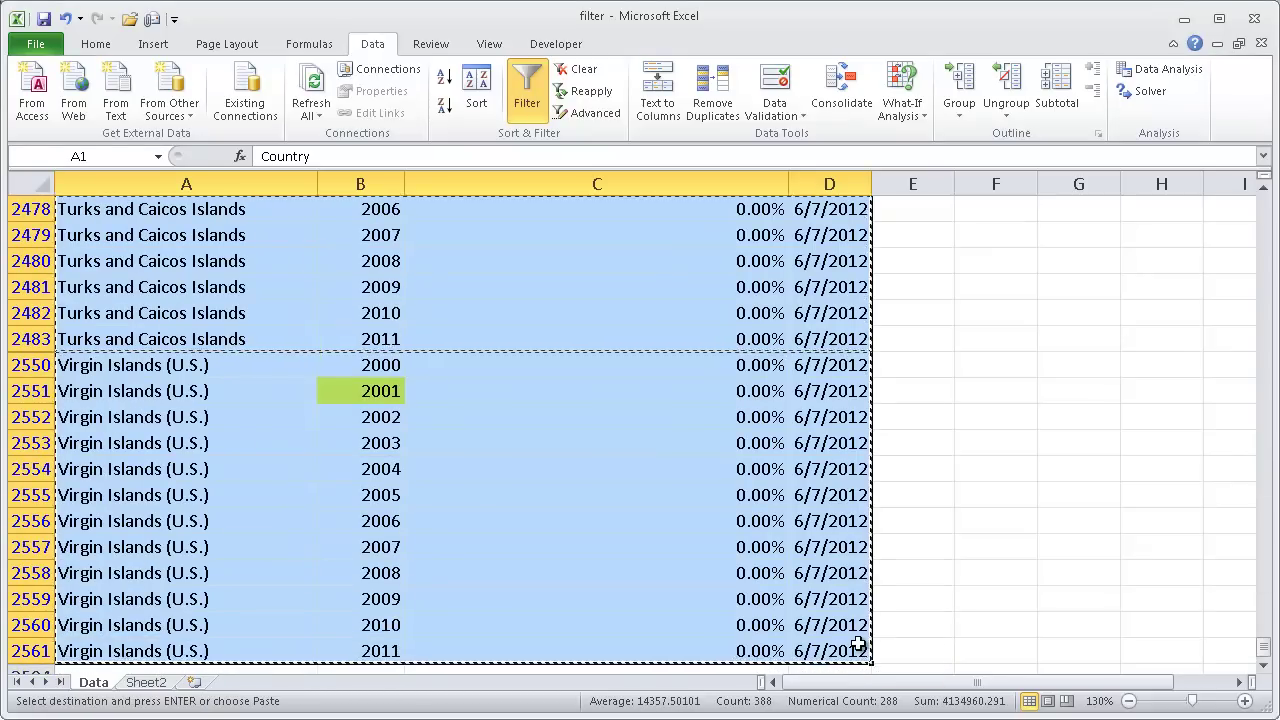
click(145, 684)
click(1245, 701)
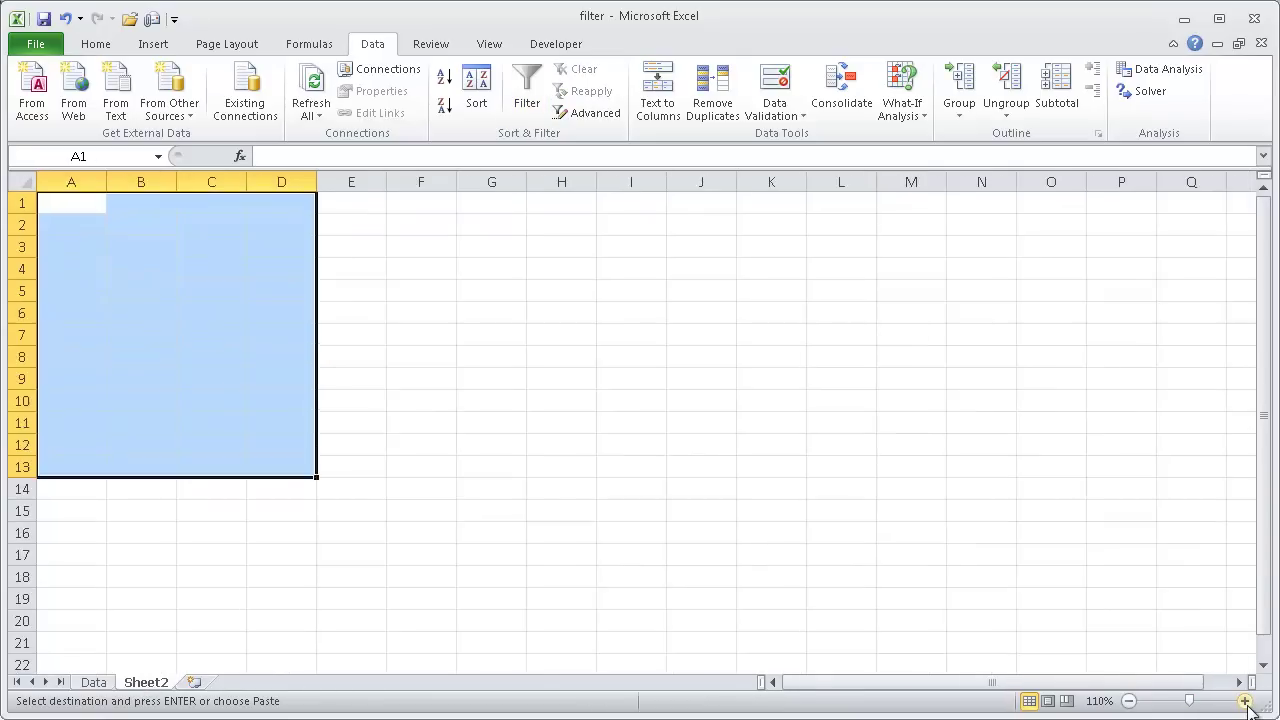
click(1245, 701)
click(1245, 701)
click(97, 205)
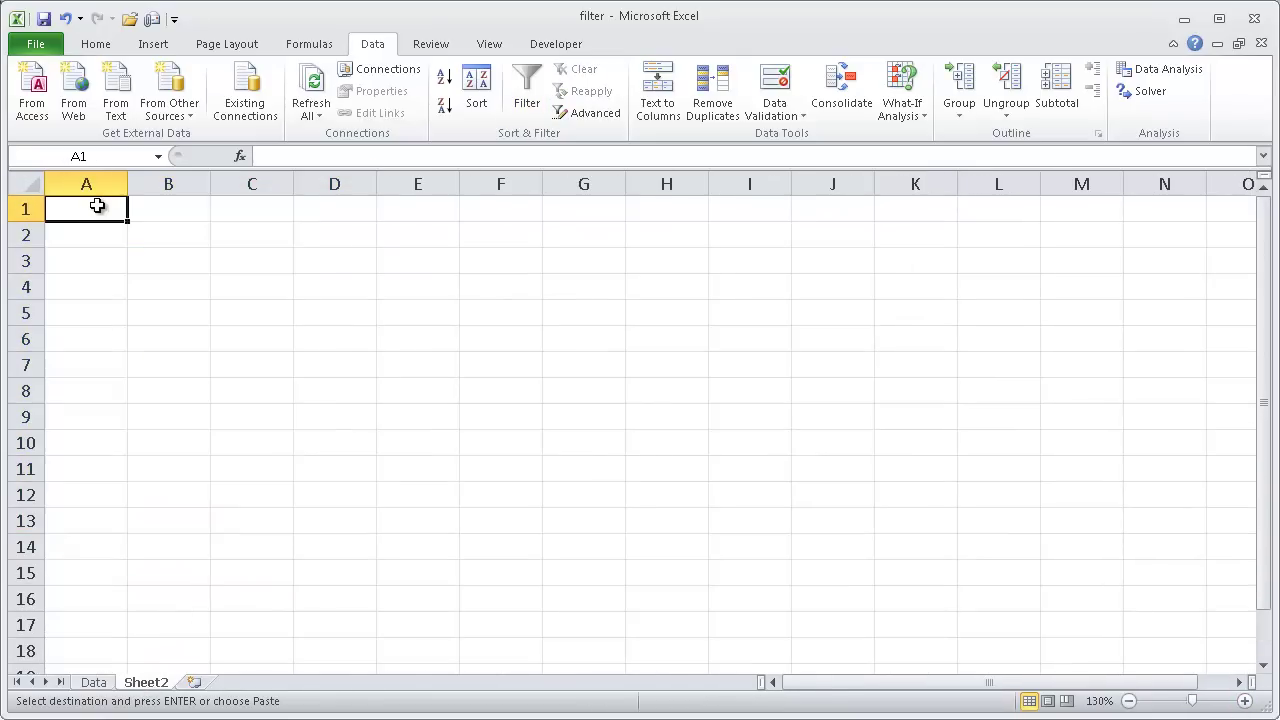
click(93, 682)
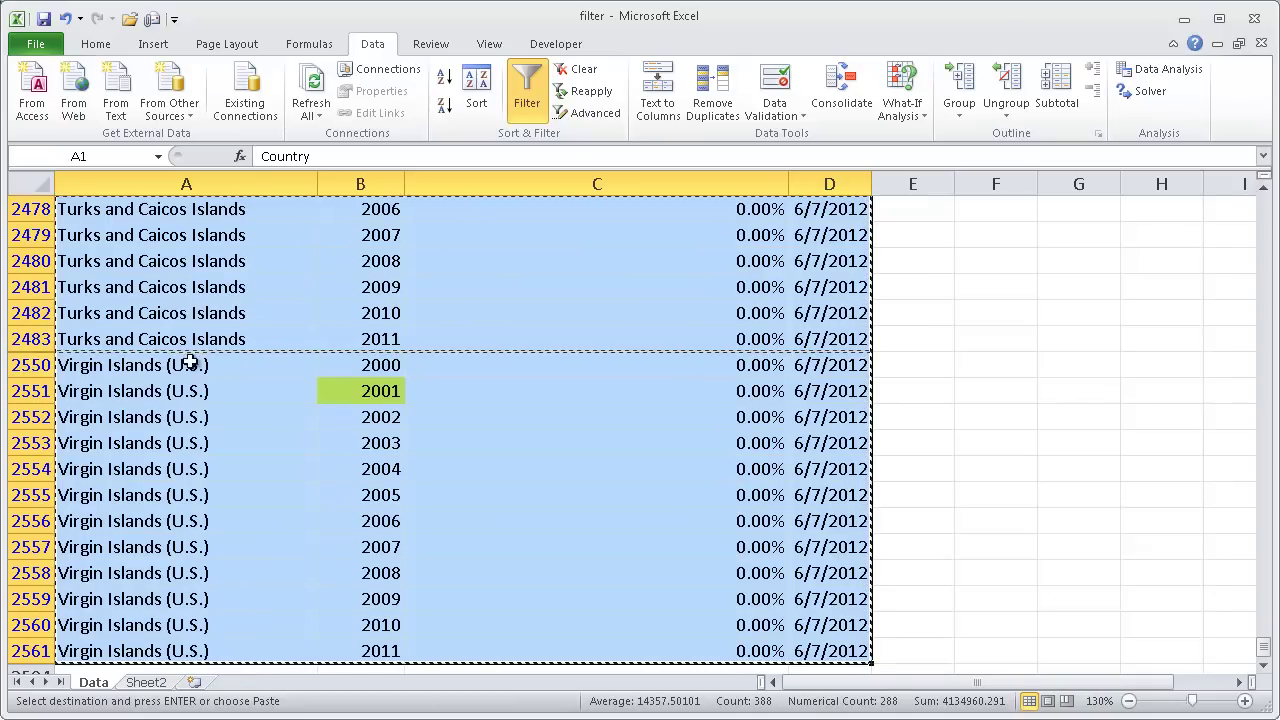
Paste the island rows at A1 on Sheet2 and auto-fit all columns to their contents
scroll(408, 277, up, 3)
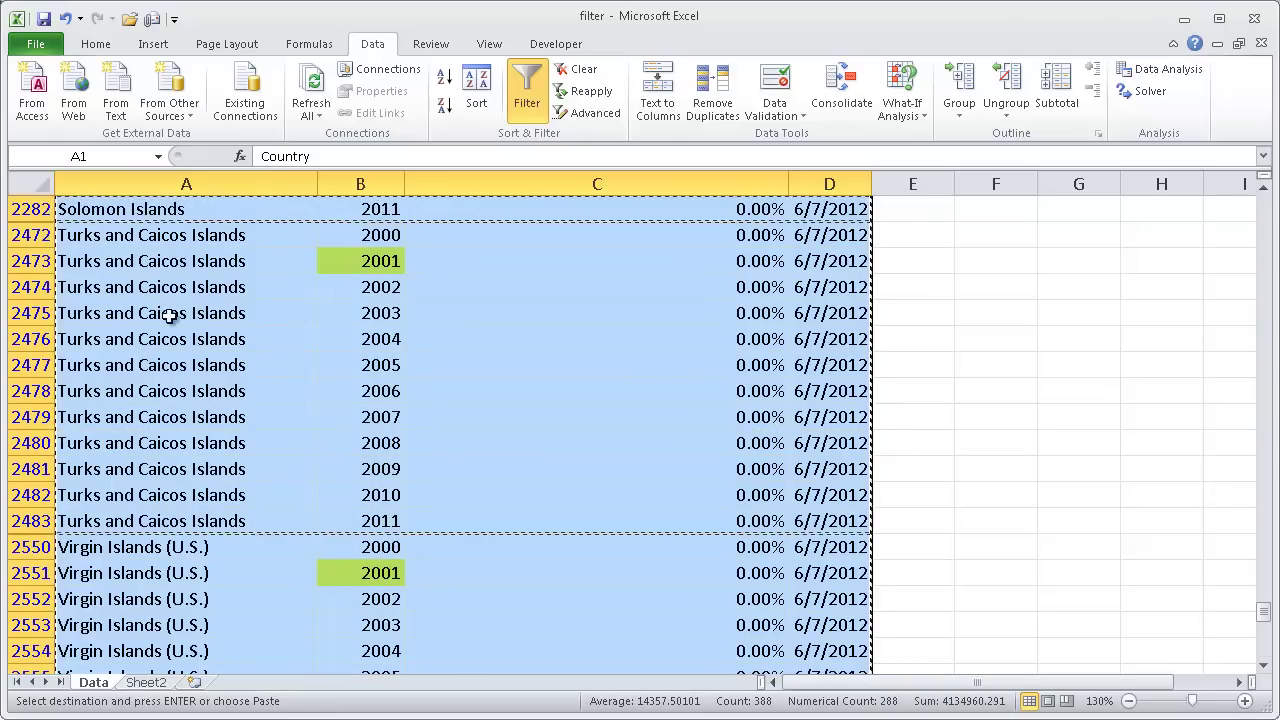
scroll(520, 329, up, 2)
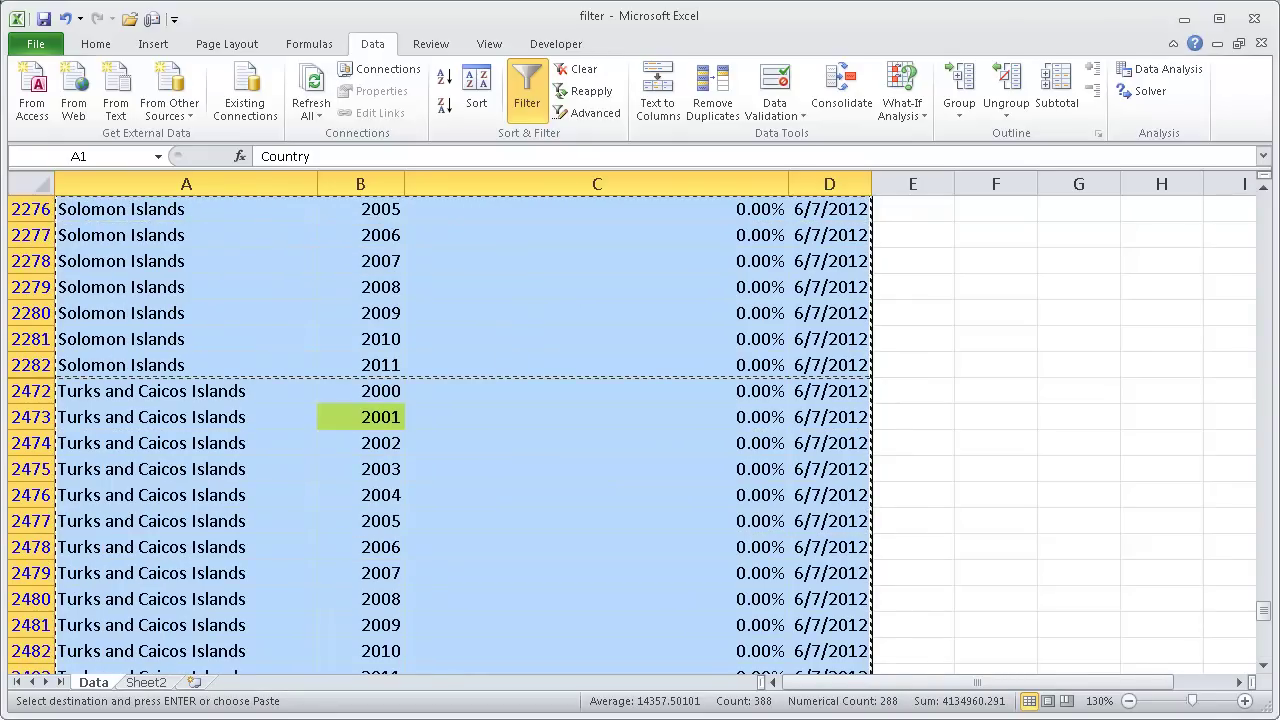
click(140, 684)
key(ctrl+v)
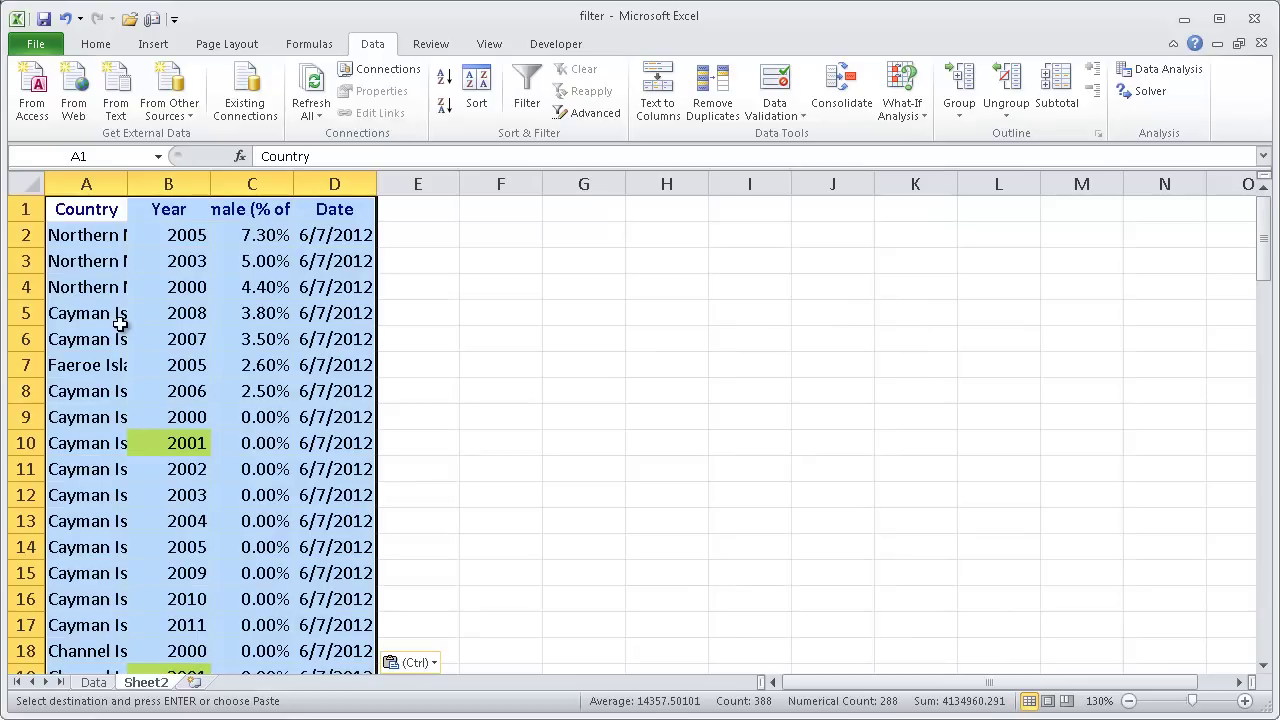
click(26, 185)
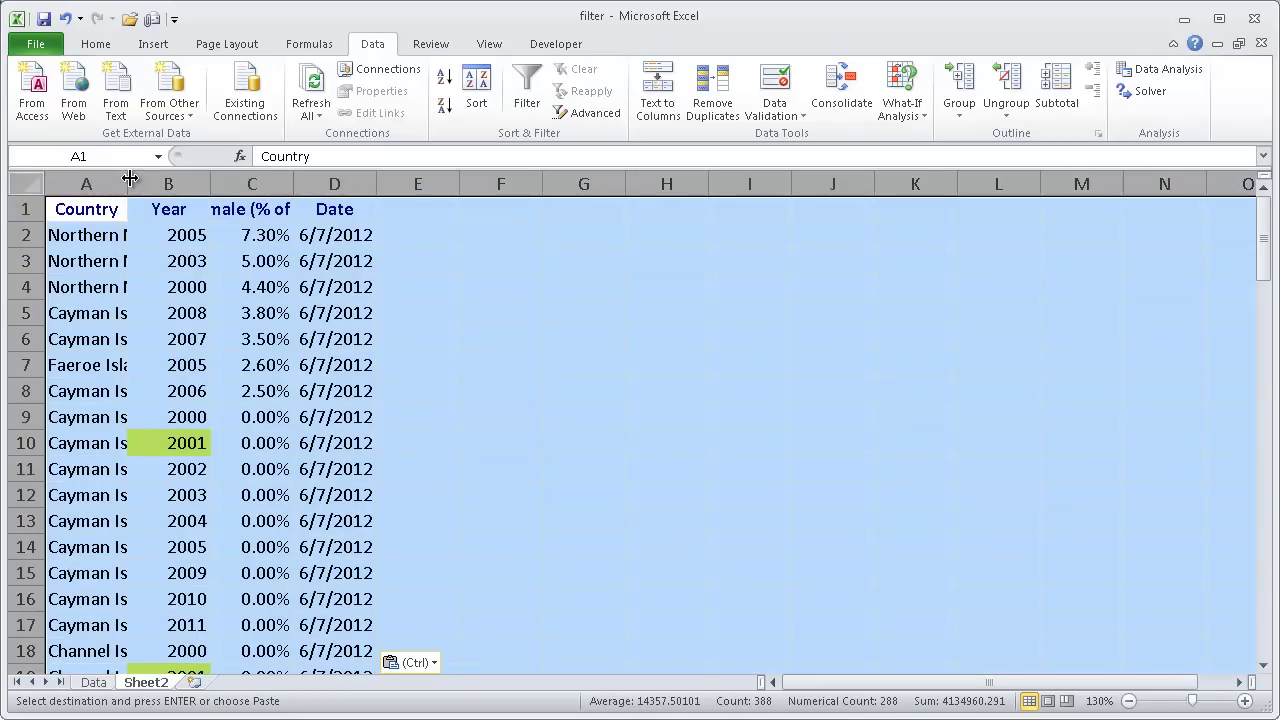
double_click(127, 184)
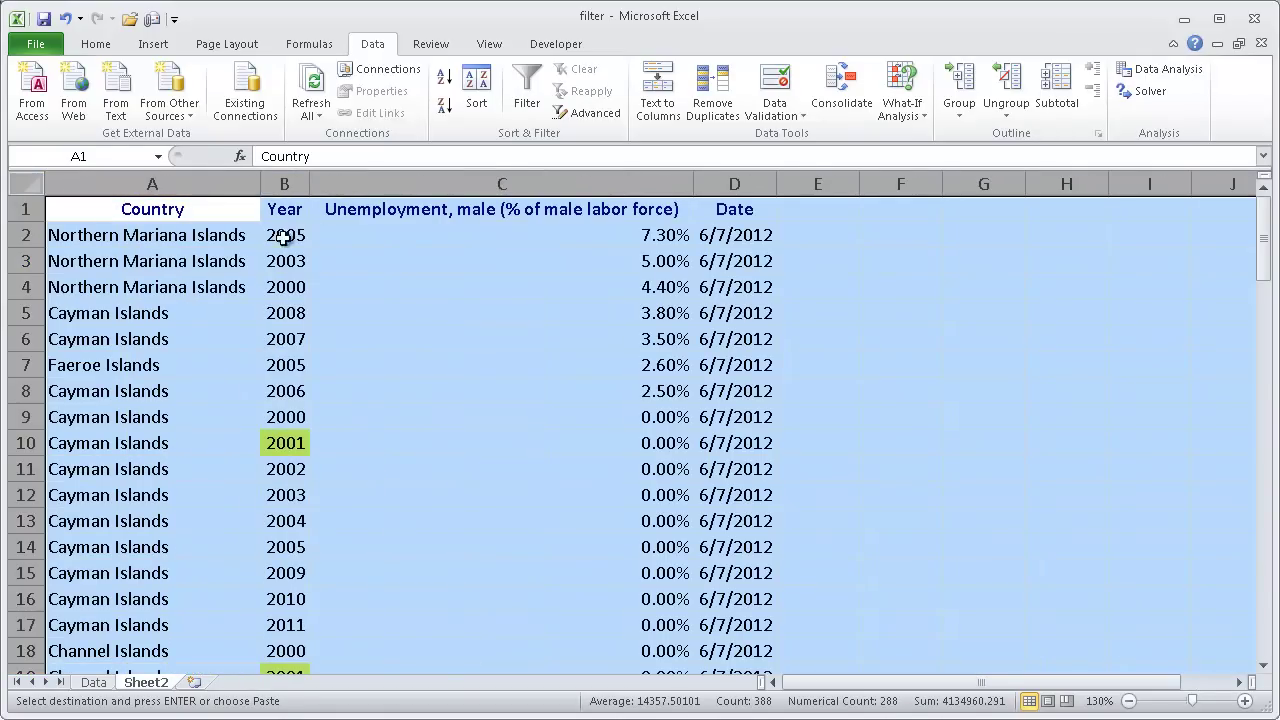
click(93, 682)
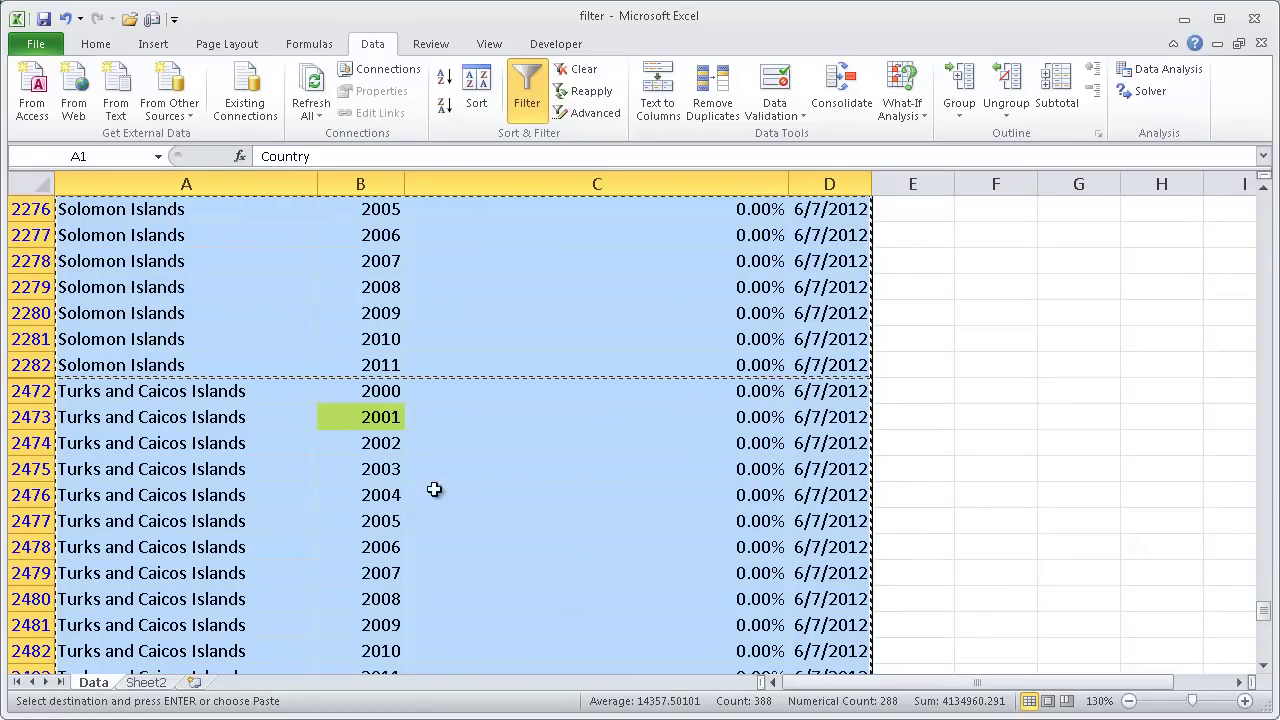
scroll(457, 483, up, 5)
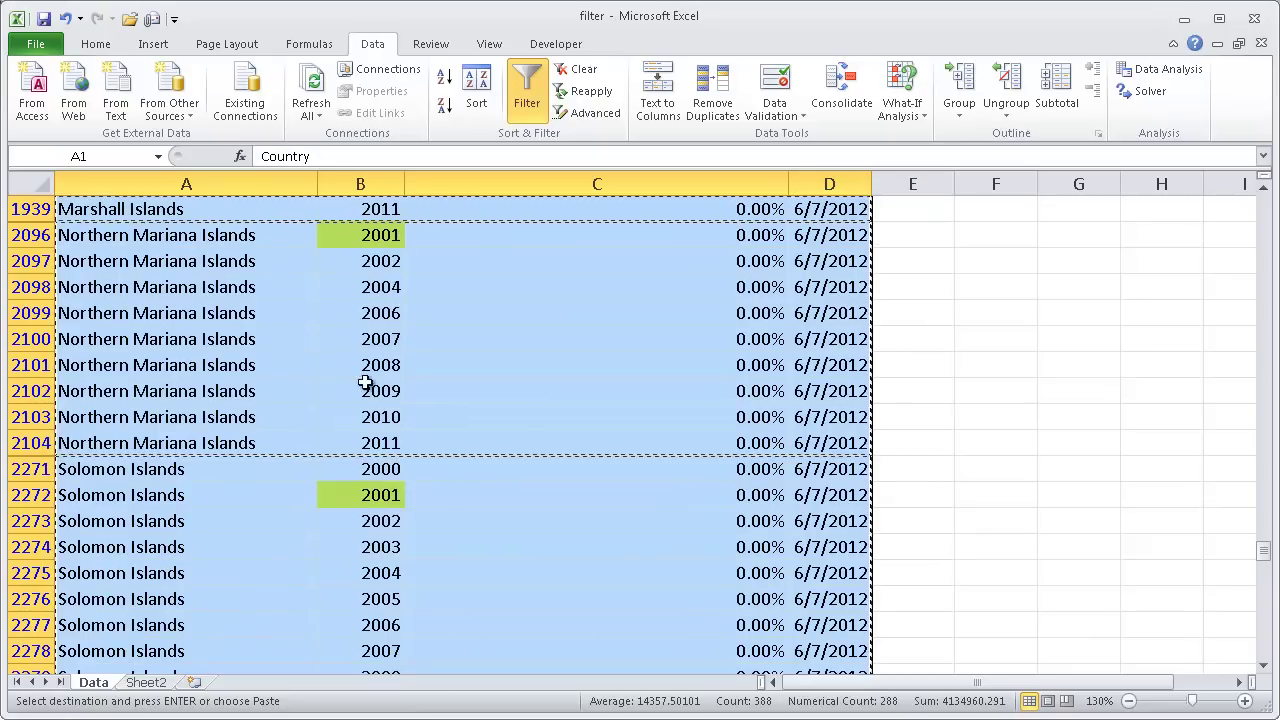
scroll(186, 424, up, 4)
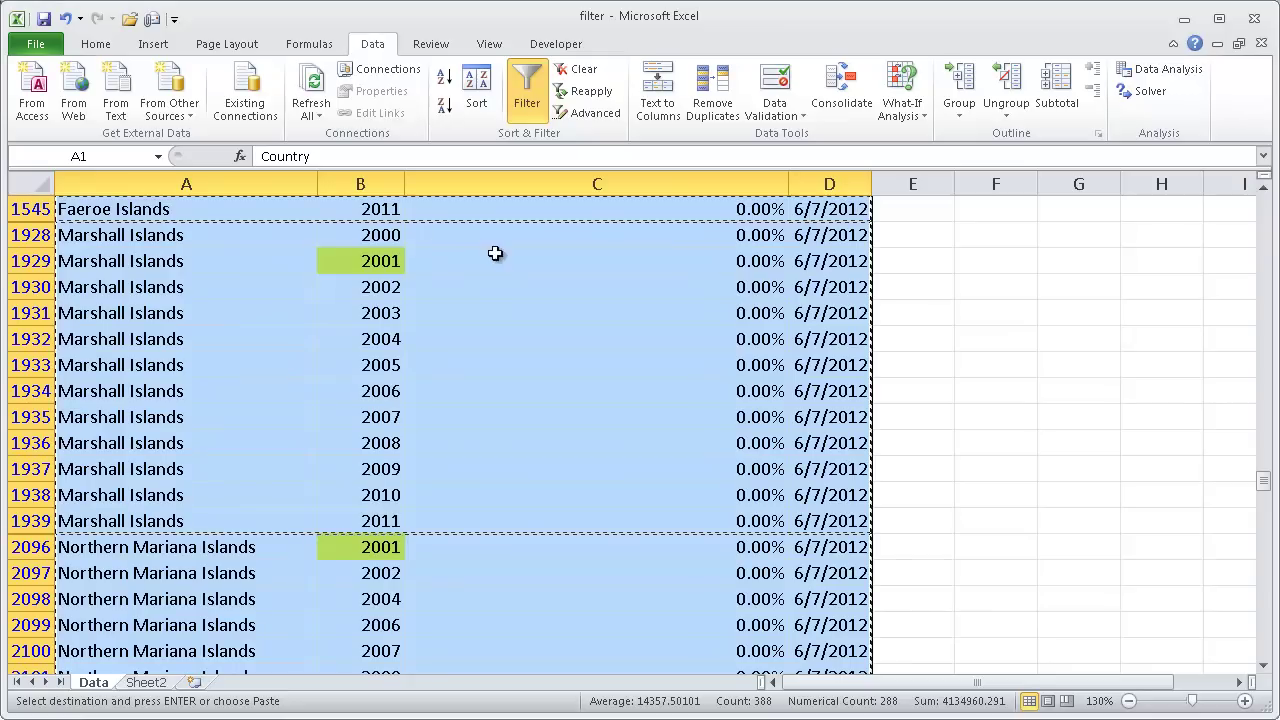
scroll(494, 288, up, 1)
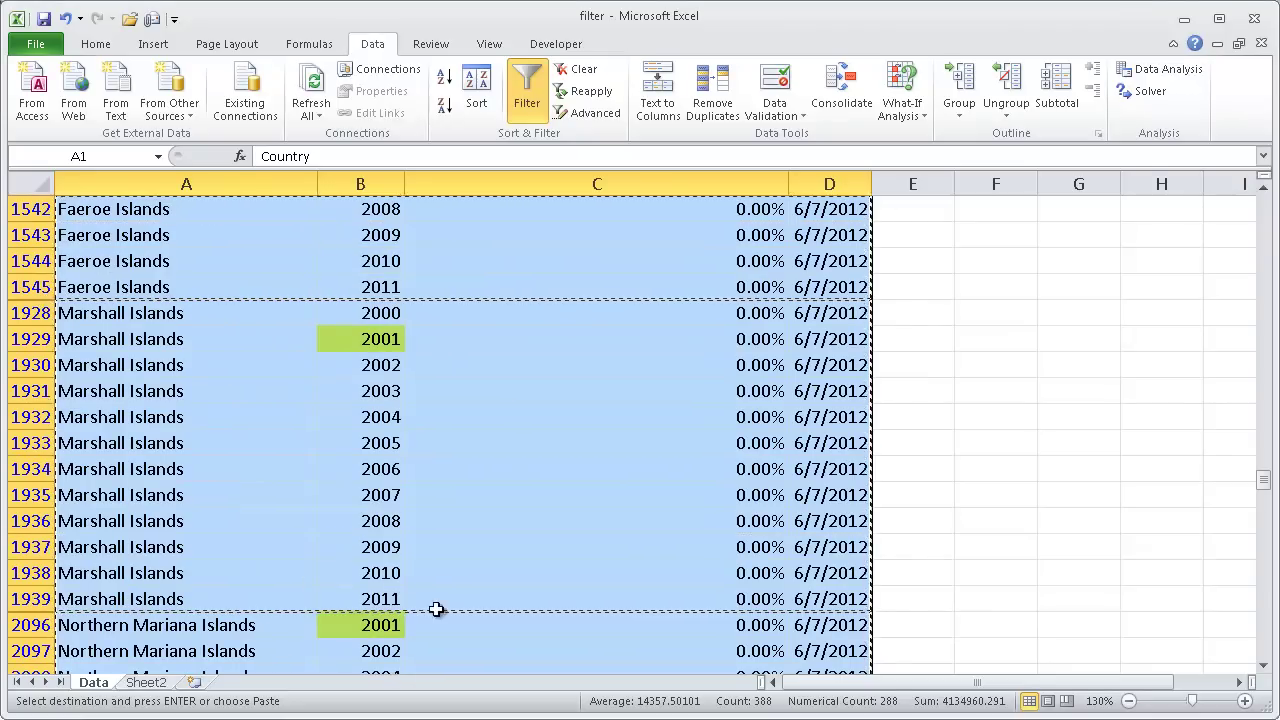
scroll(743, 348, up, 5)
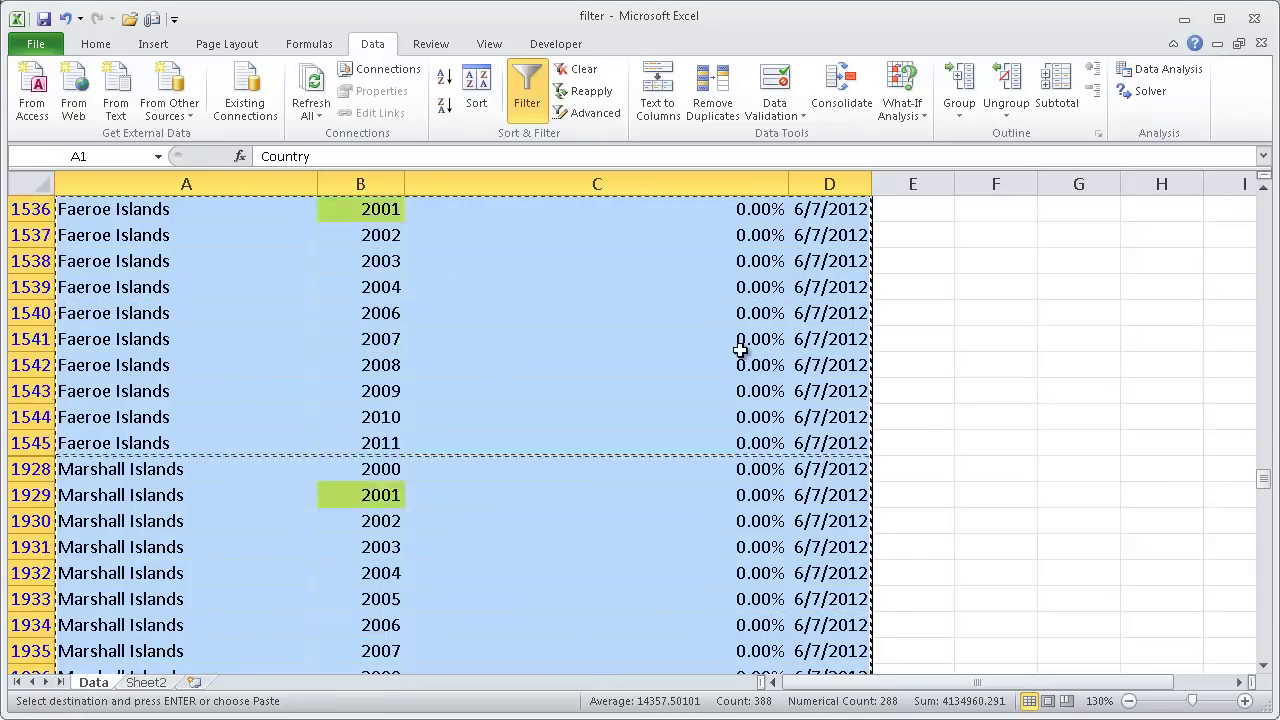
scroll(214, 529, up, 4)
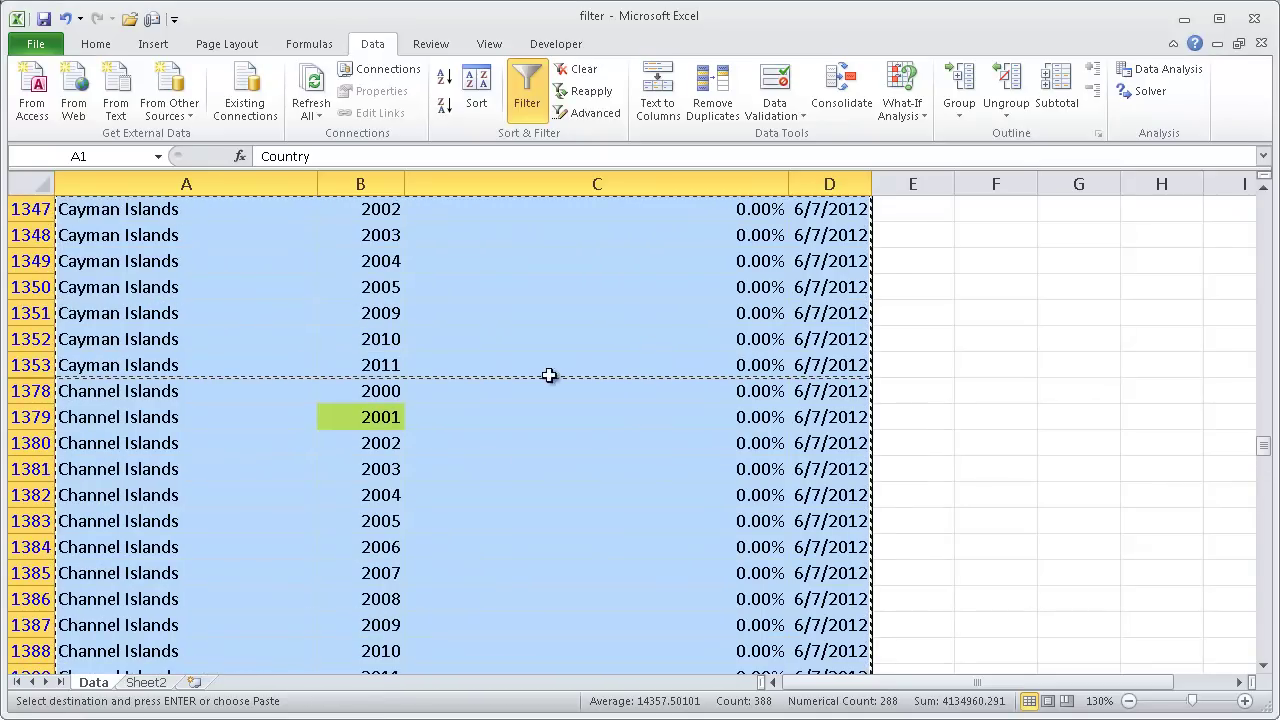
scroll(554, 339, up, 2)
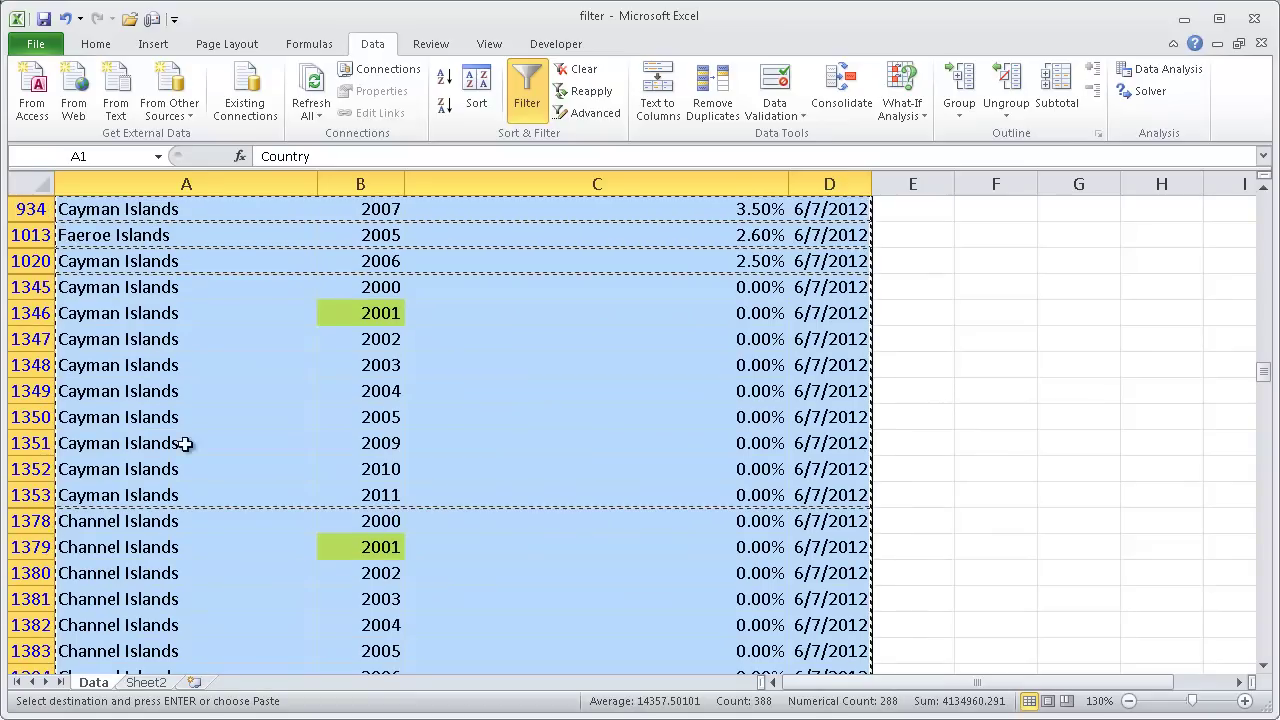
scroll(249, 360, up, 1)
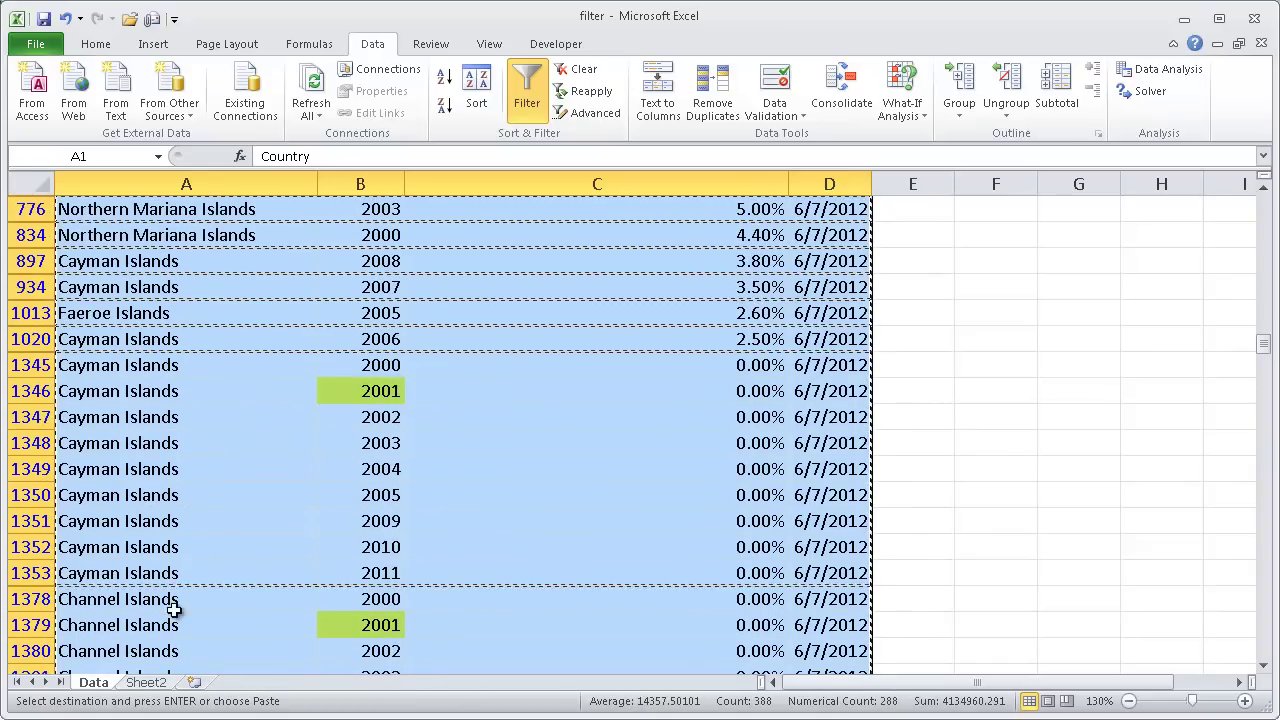
click(146, 682)
click(93, 682)
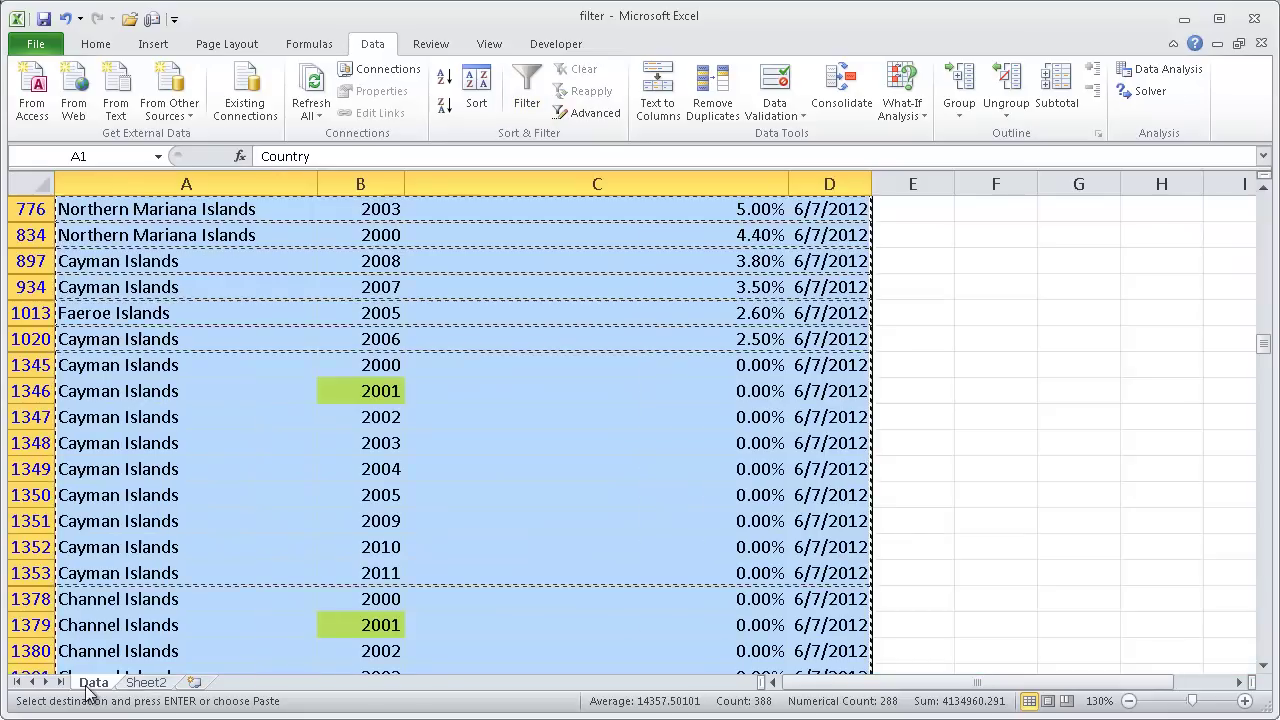
scroll(284, 398, up, 1)
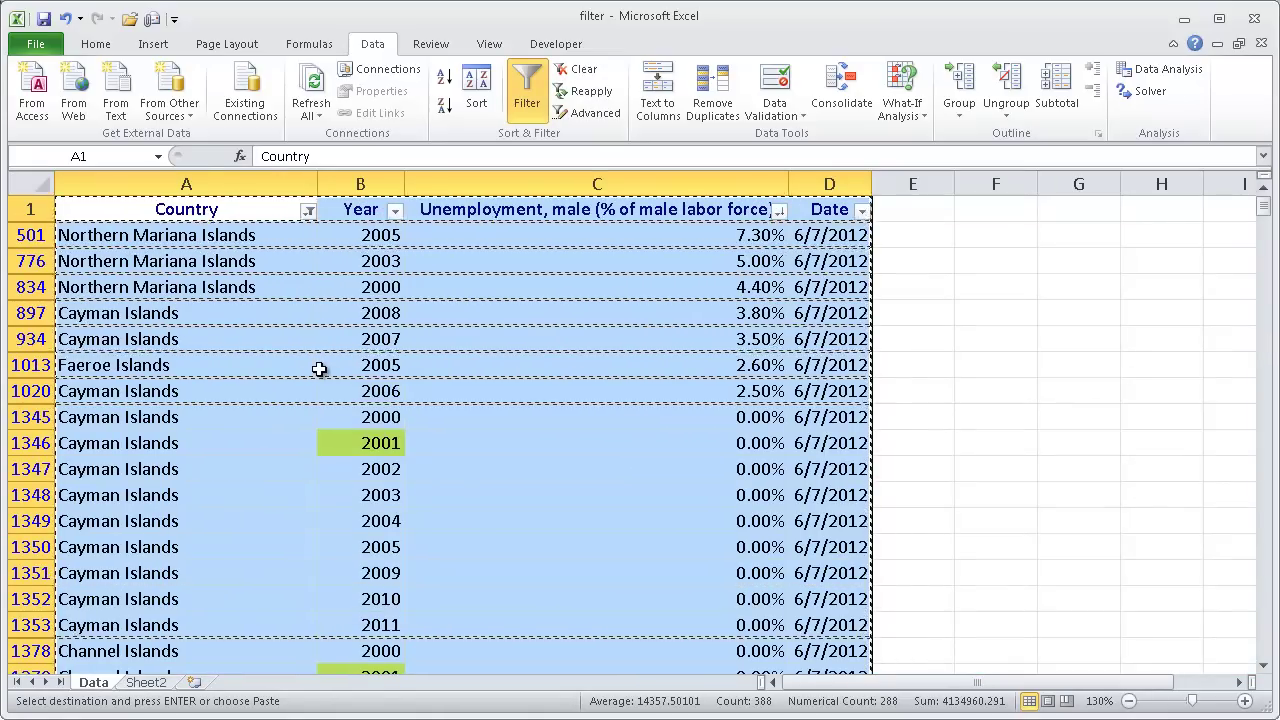
Cancel the pending copy and clear the Country filter so every country shows, led by Djibouti 2002
key(Escape)
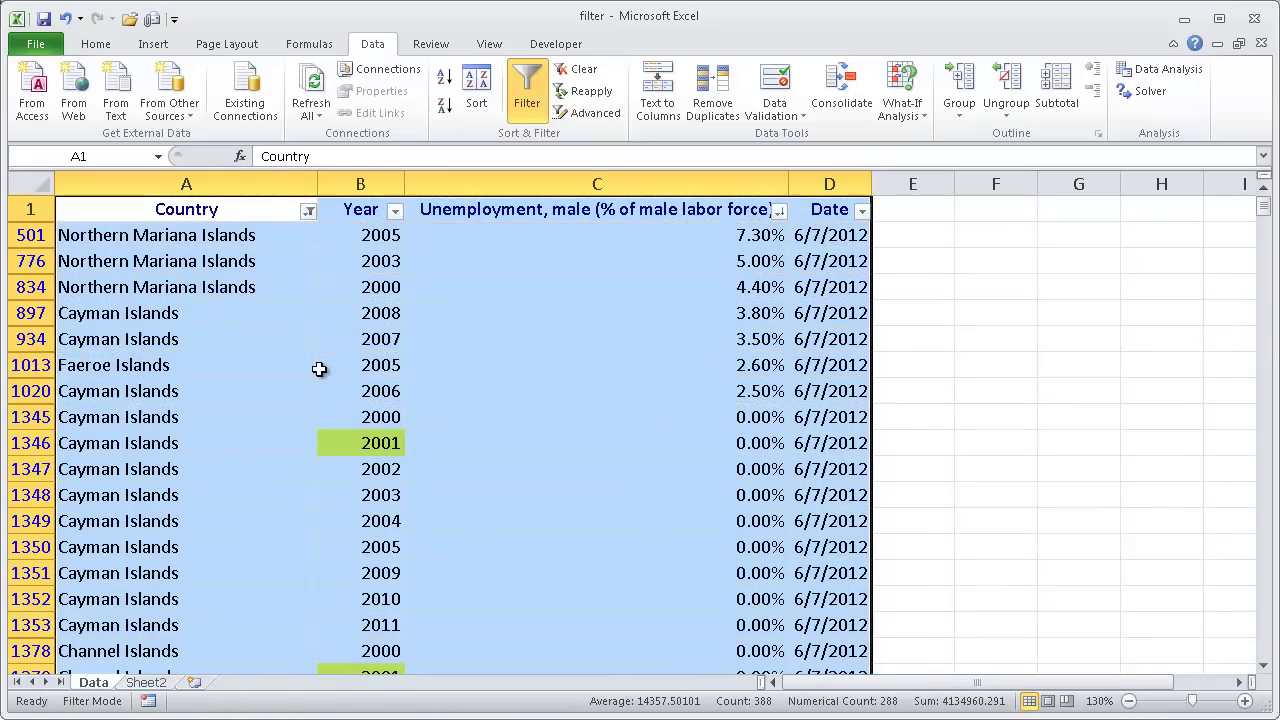
click(309, 211)
click(250, 300)
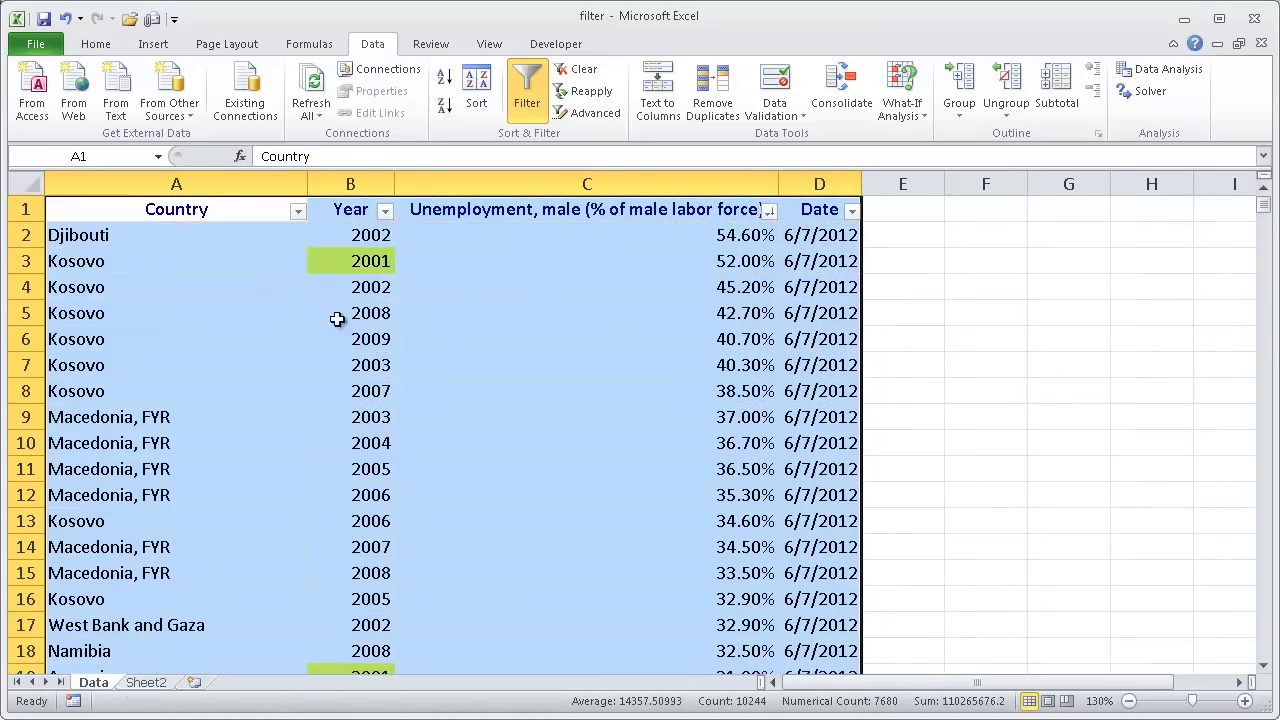
click(417, 341)
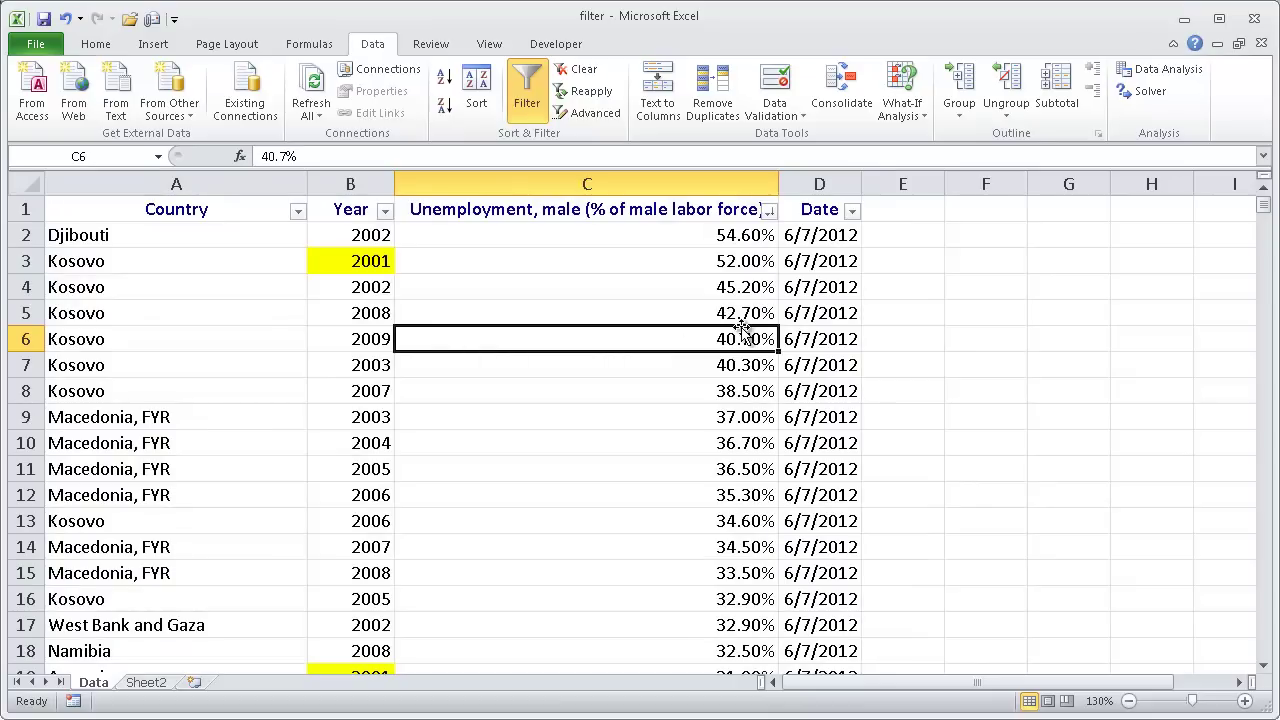